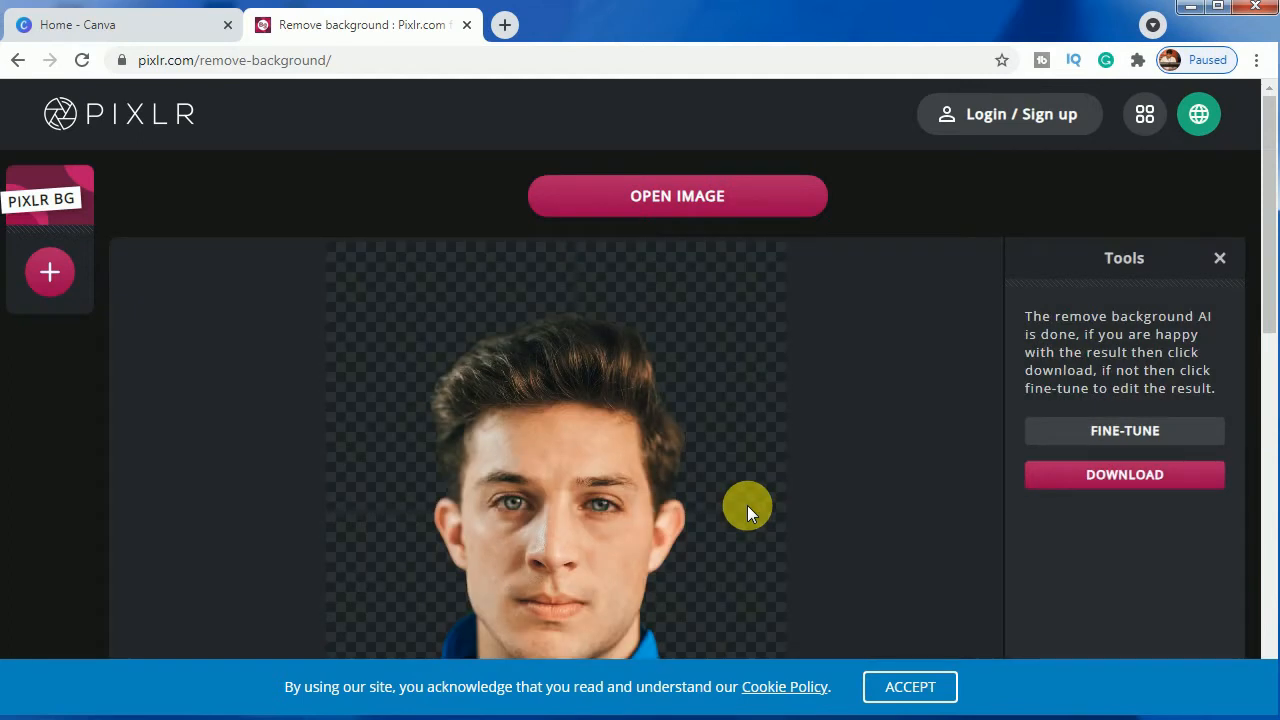
- Switch to Canva and create a blank Instagram Post design
{"action": "left_click_drag", "start_coordinate": [1271, 300], "coordinate": [1269, 357]}
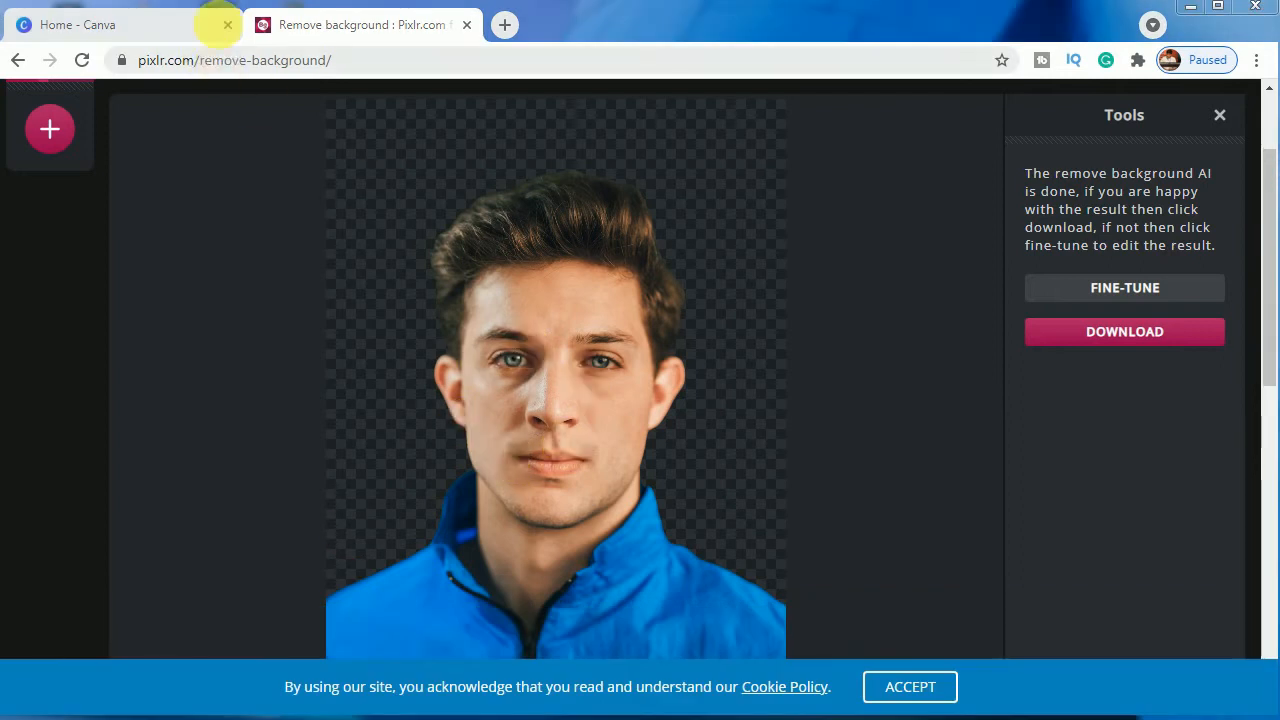
{"action": "left_click", "coordinate": [206, 27]}
{"action": "mouse_move", "coordinate": [220, 114]}
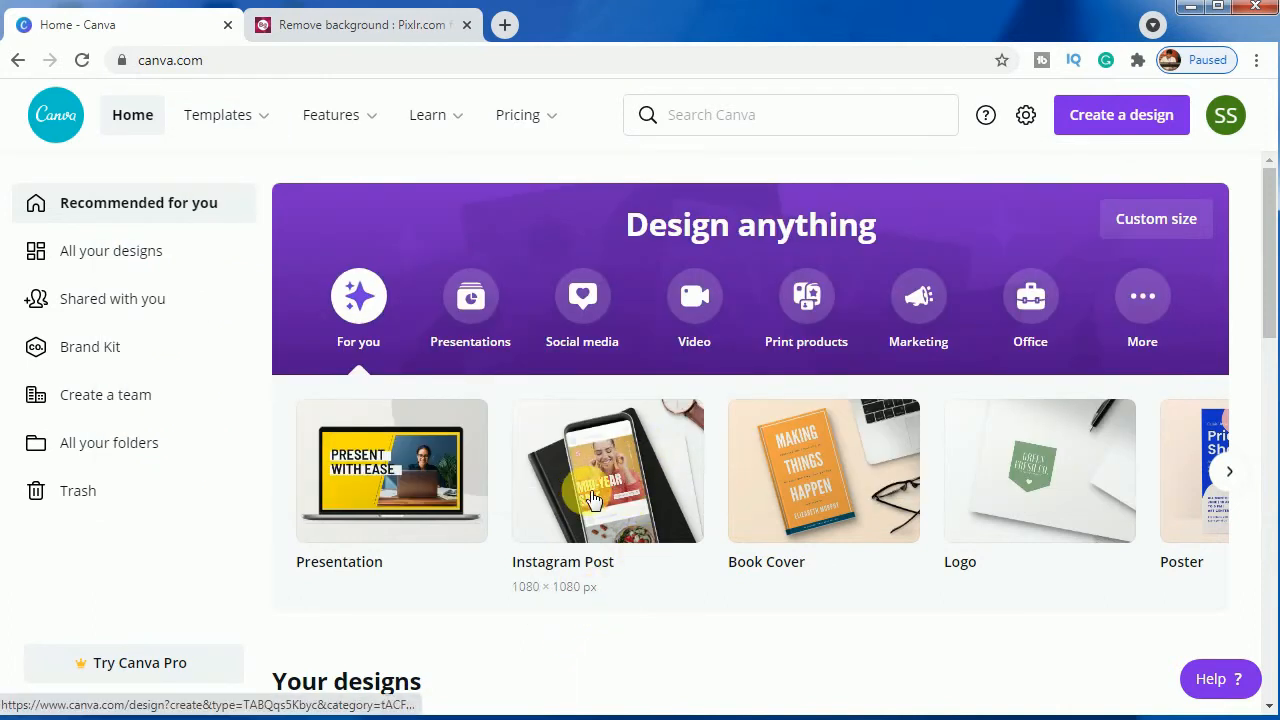
{"action": "left_click", "coordinate": [622, 500]}
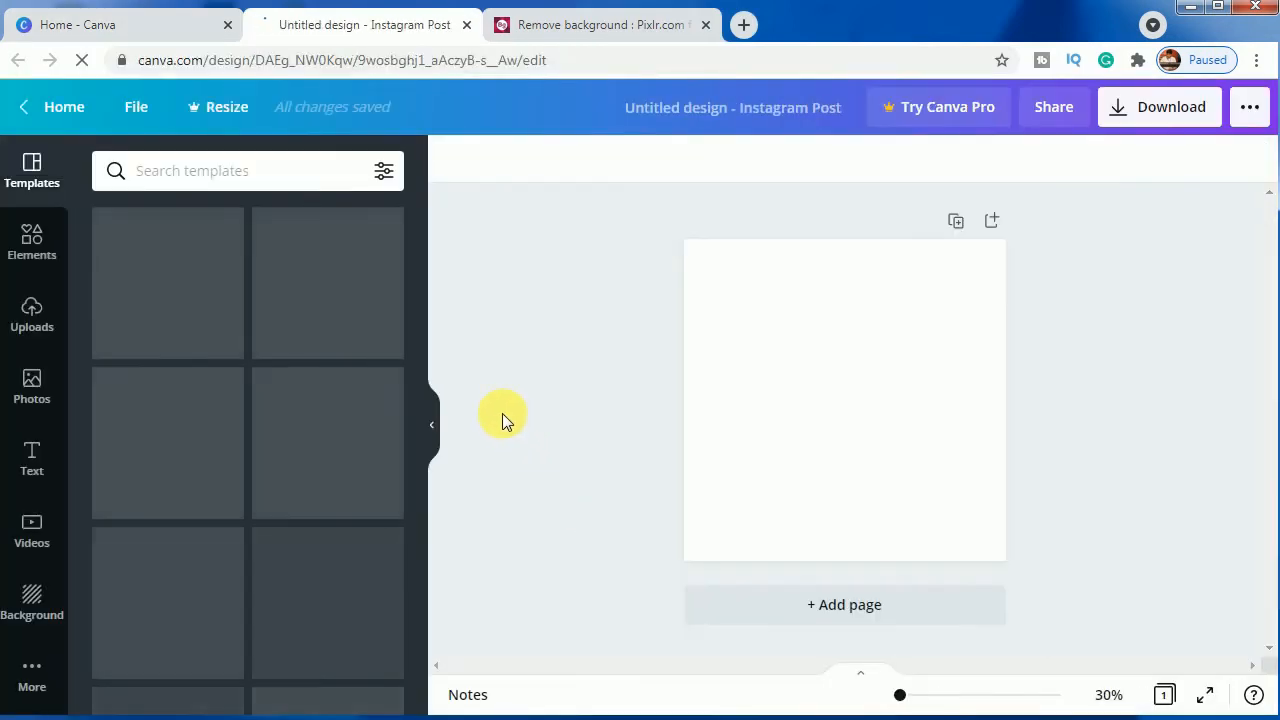
{"action": "left_click_drag", "start_coordinate": [915, 700], "coordinate": [907, 702]}
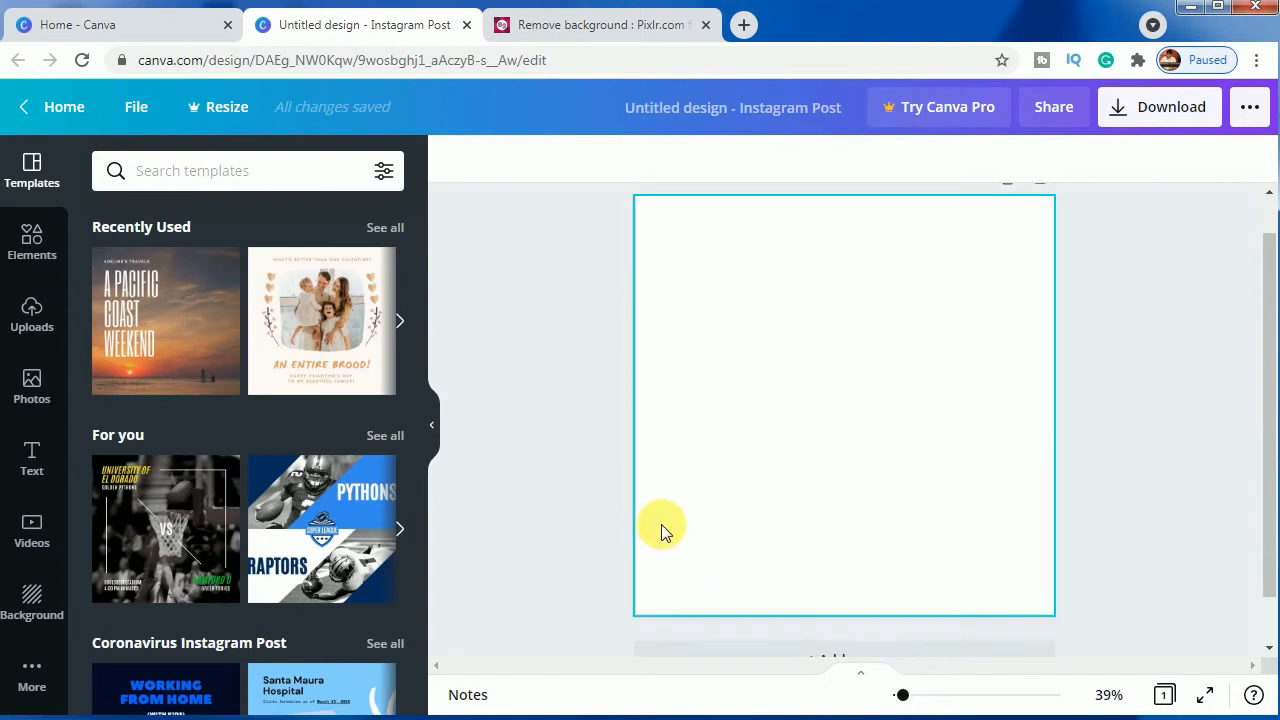
- Upload the cutout image "pixlr-bg-result (5)" from the "gold effect canva" folder on the device
{"action": "left_click", "coordinate": [29, 318]}
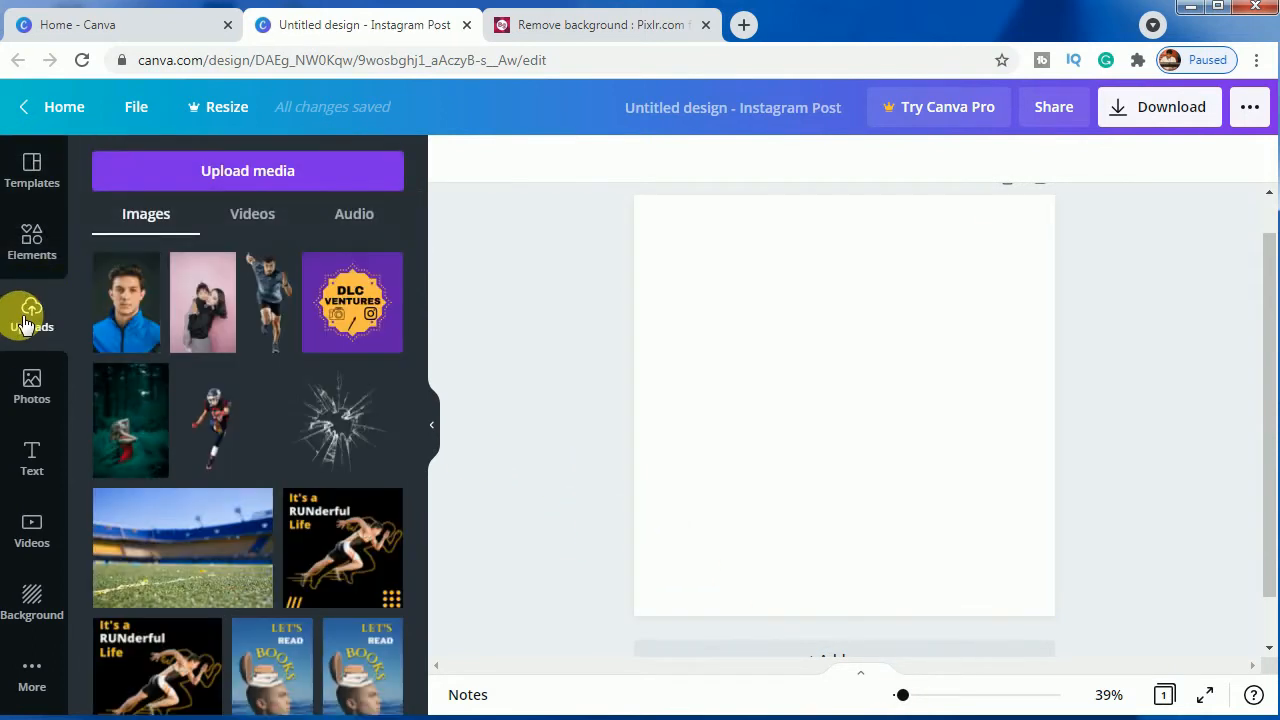
{"action": "left_click", "coordinate": [226, 168]}
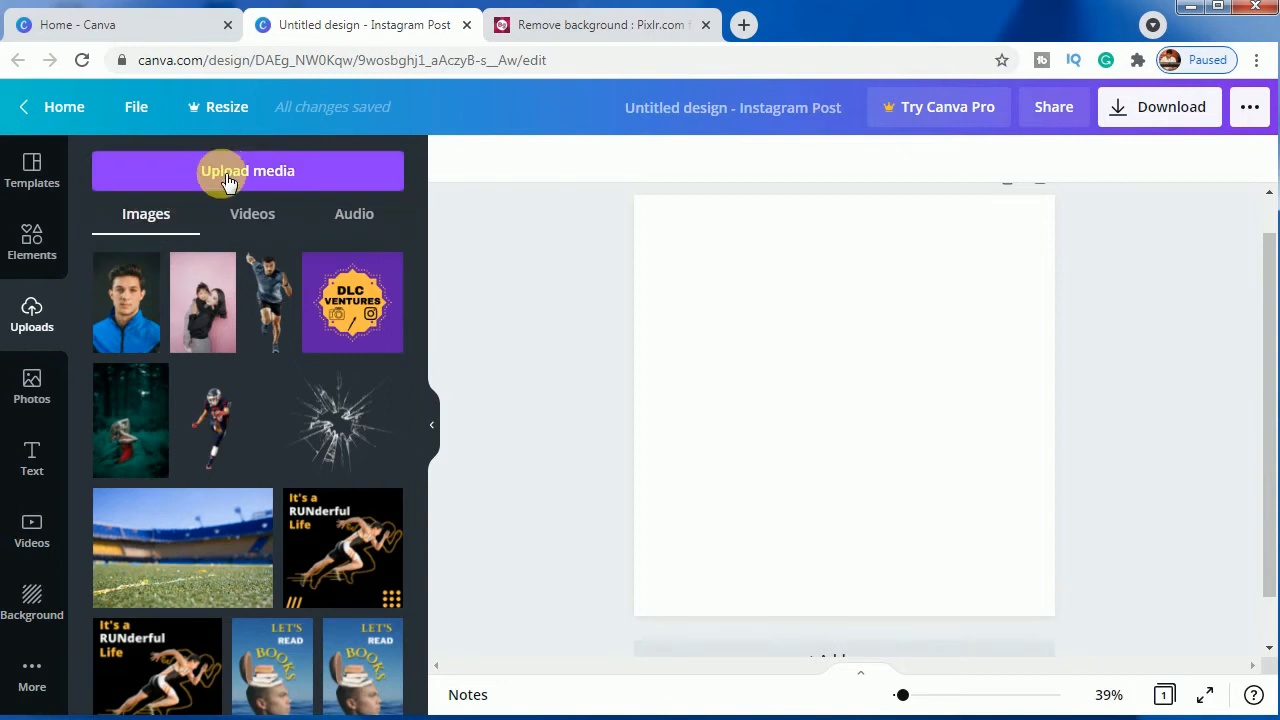
{"action": "left_click", "coordinate": [120, 285]}
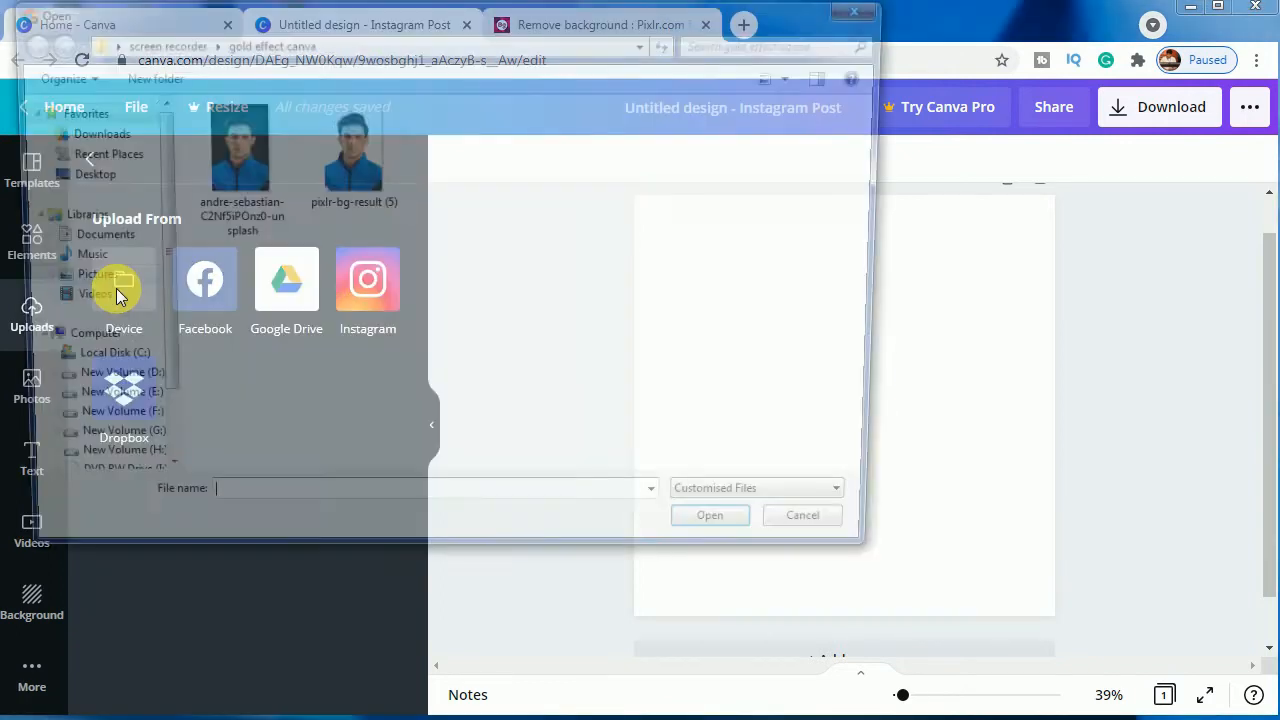
{"action": "left_click", "coordinate": [333, 172]}
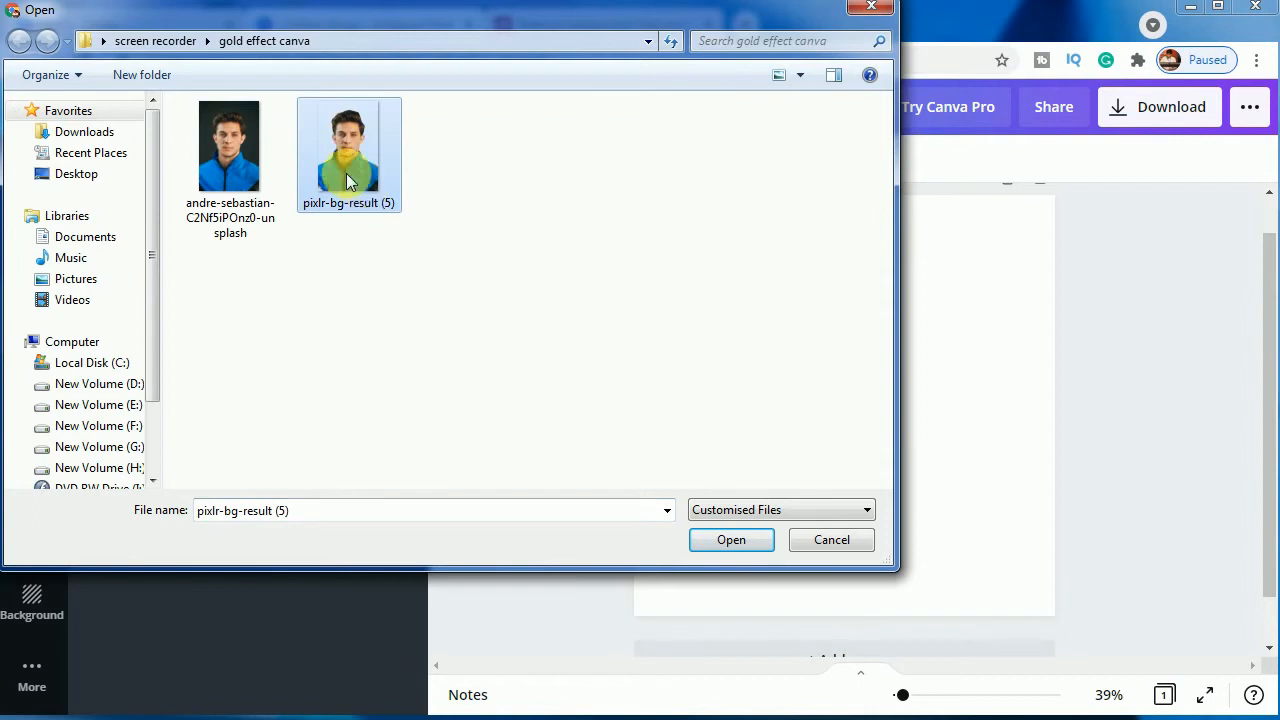
{"action": "left_click", "coordinate": [751, 541]}
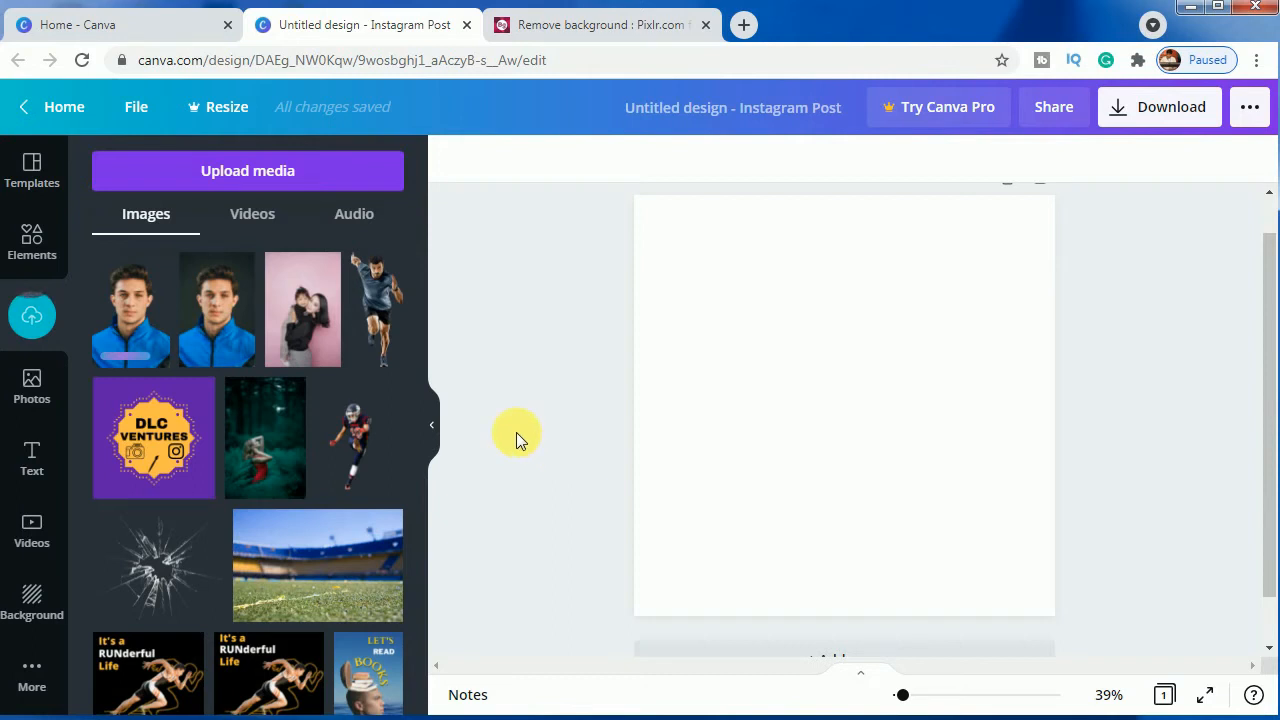
- Place the uploaded cutout portrait on the page and set it as the background image
{"action": "left_click", "coordinate": [147, 328]}
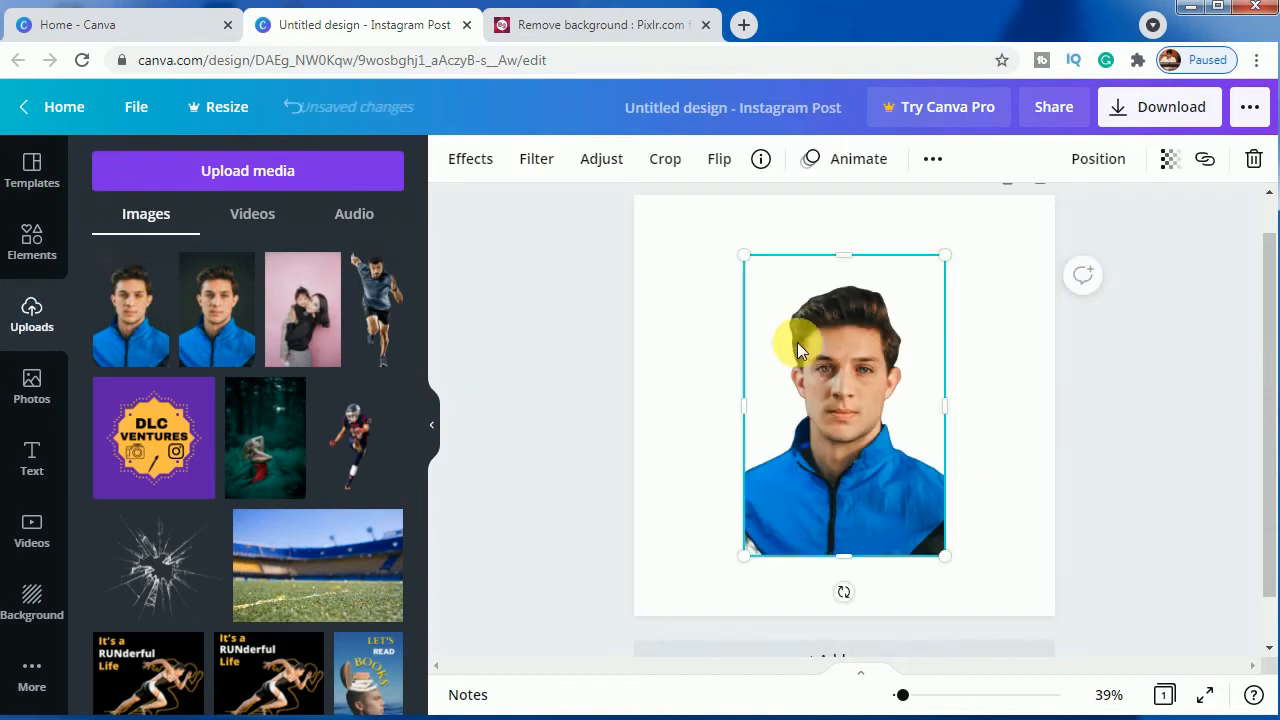
{"action": "right_click", "coordinate": [845, 456]}
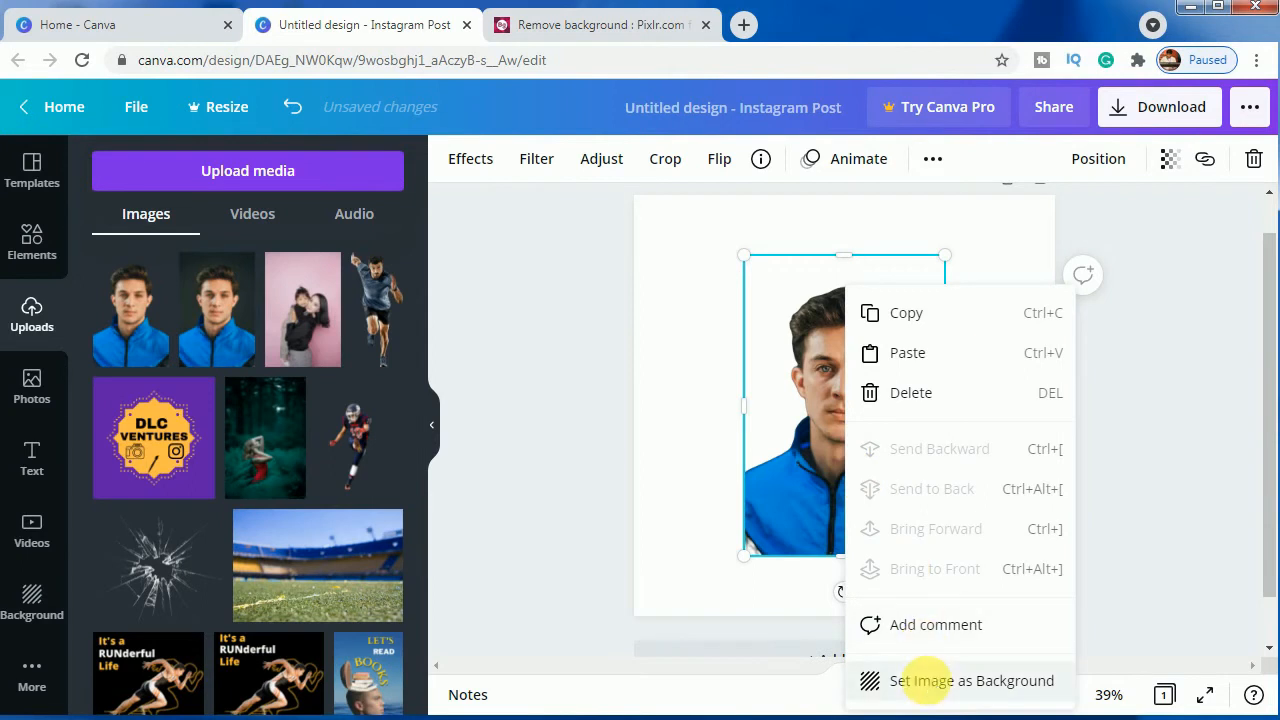
{"action": "left_click", "coordinate": [922, 680]}
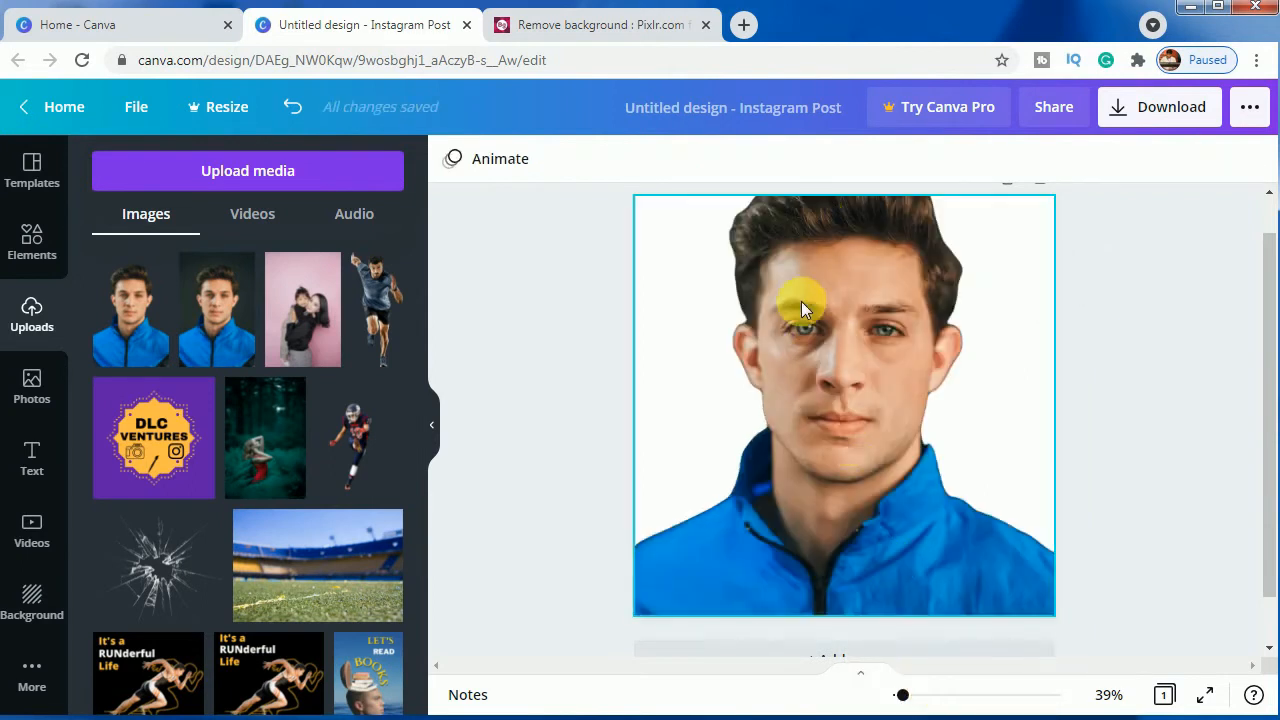
- Try to shift the background portrait downward so all of the hair fits within the page
{"action": "double_click", "coordinate": [829, 331]}
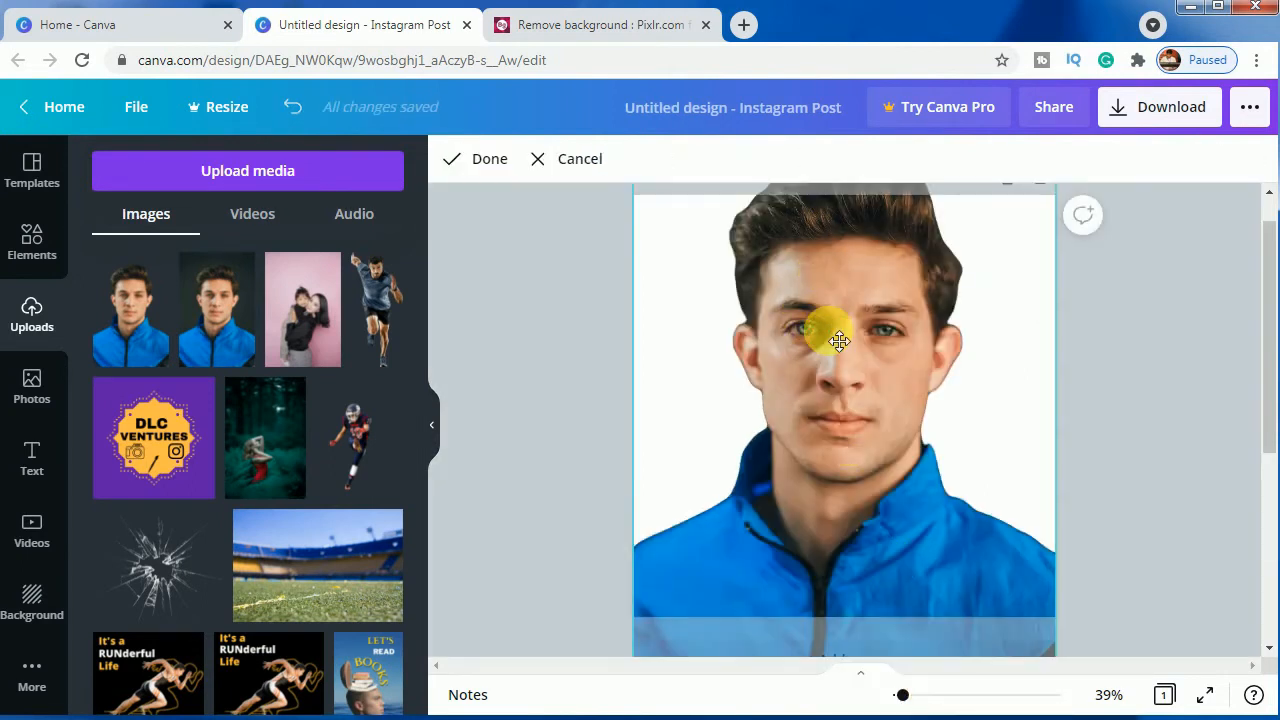
{"action": "left_click_drag", "start_coordinate": [1272, 379], "coordinate": [1274, 369]}
{"action": "double_click", "coordinate": [884, 416]}
{"action": "left_click_drag", "start_coordinate": [884, 416], "coordinate": [889, 482]}
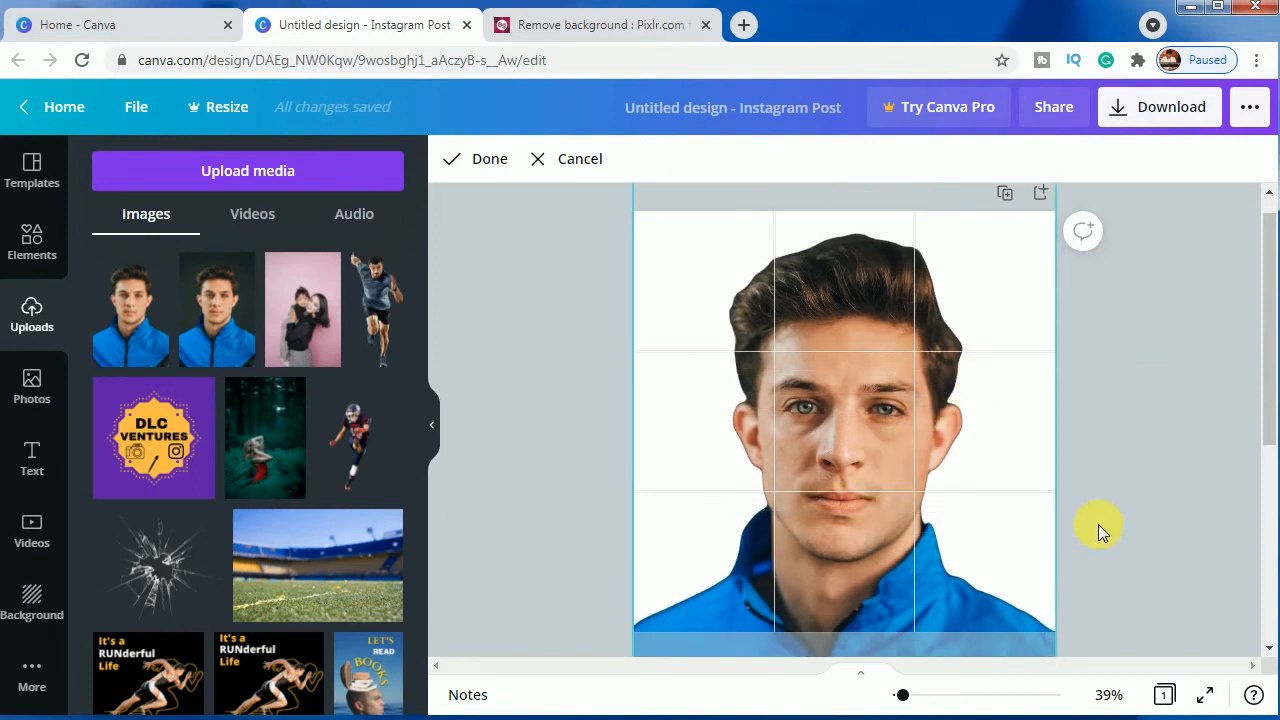
{"action": "left_click_drag", "start_coordinate": [1269, 420], "coordinate": [1234, 380]}
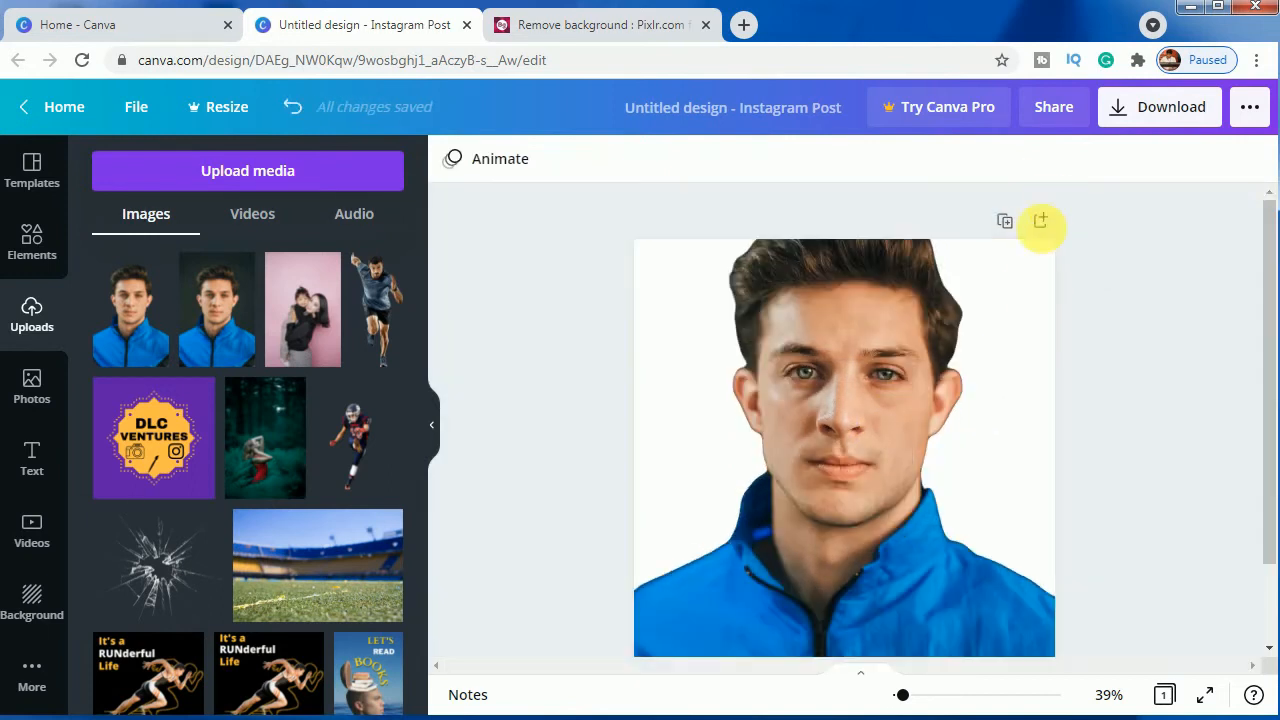
- Enlarge the background portrait slightly and reposition it lower so the whole head and hair sit inside the page
{"action": "left_click", "coordinate": [988, 320]}
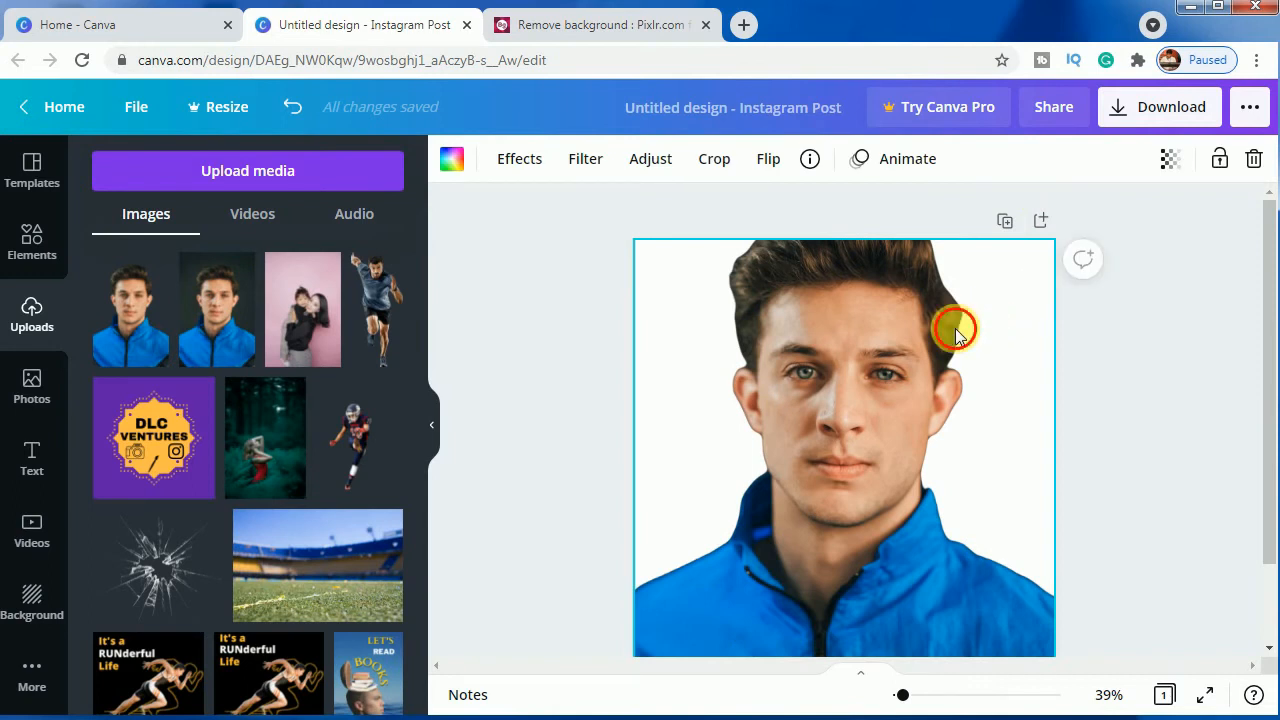
{"action": "double_click", "coordinate": [955, 328]}
{"action": "left_click_drag", "start_coordinate": [955, 330], "coordinate": [951, 394]}
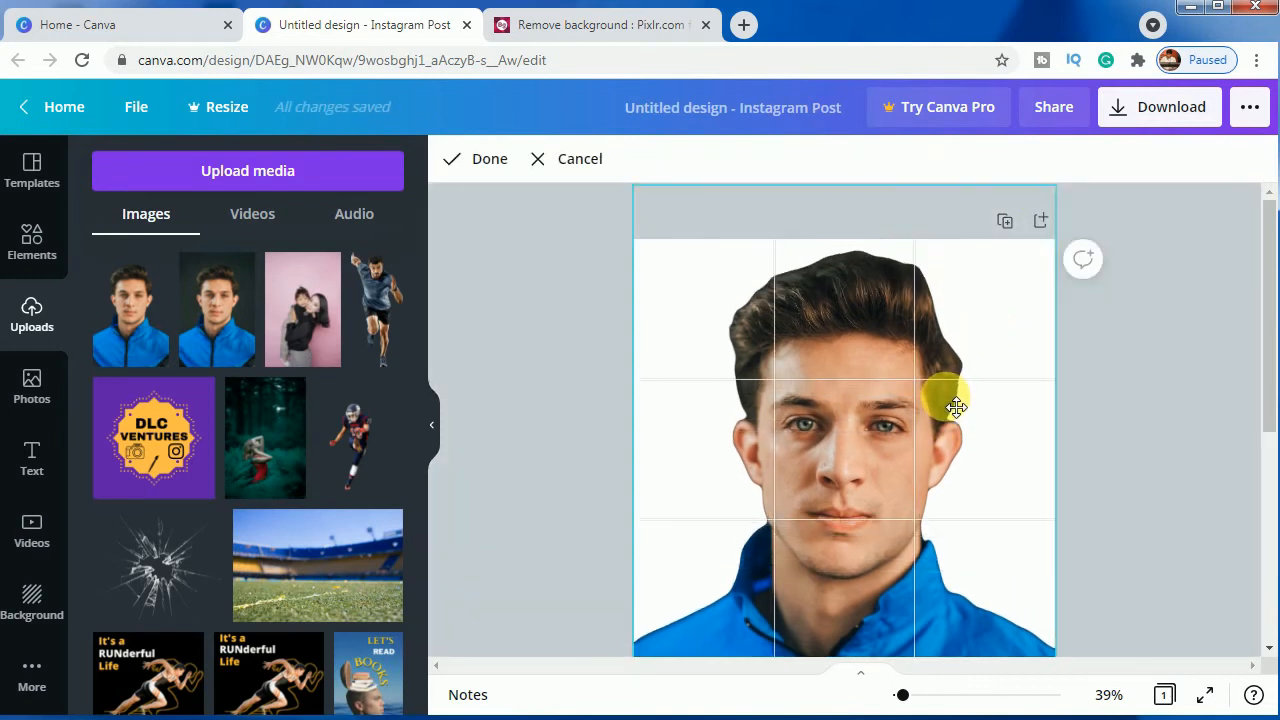
{"action": "left_click_drag", "start_coordinate": [1069, 201], "coordinate": [1134, 137]}
{"action": "left_click_drag", "start_coordinate": [961, 452], "coordinate": [944, 500]}
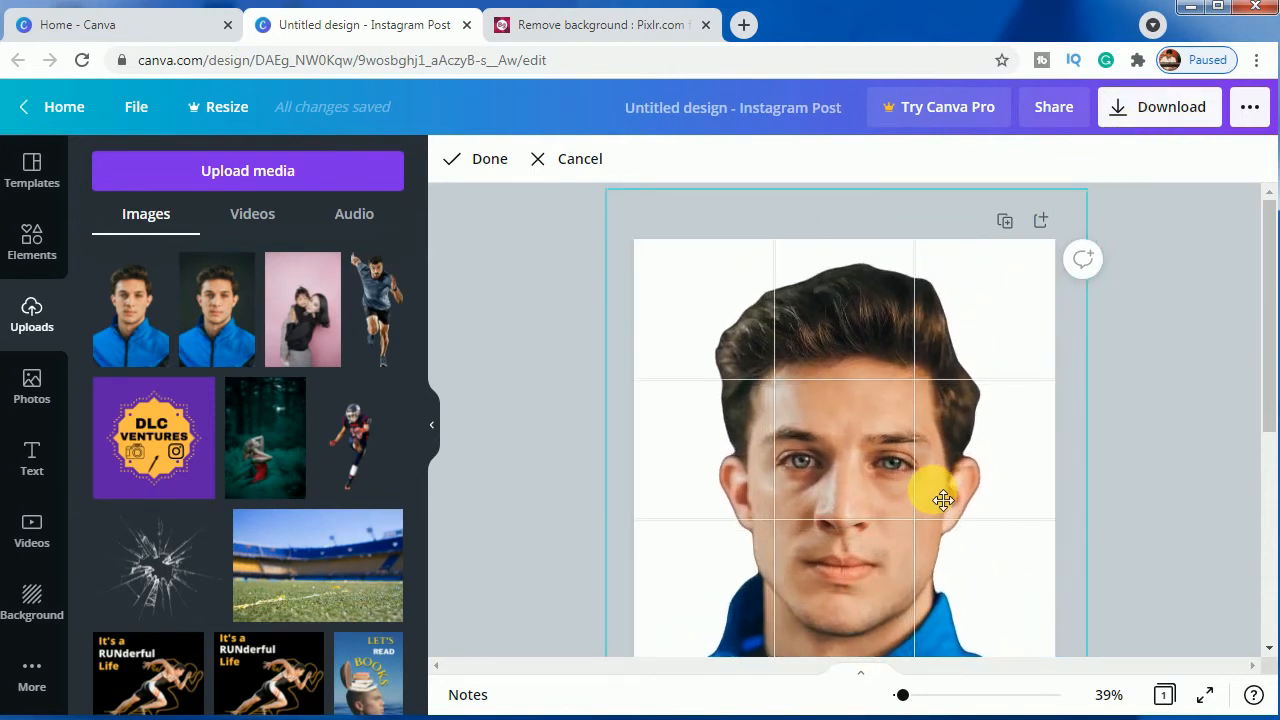
{"action": "left_click", "coordinate": [1124, 505]}
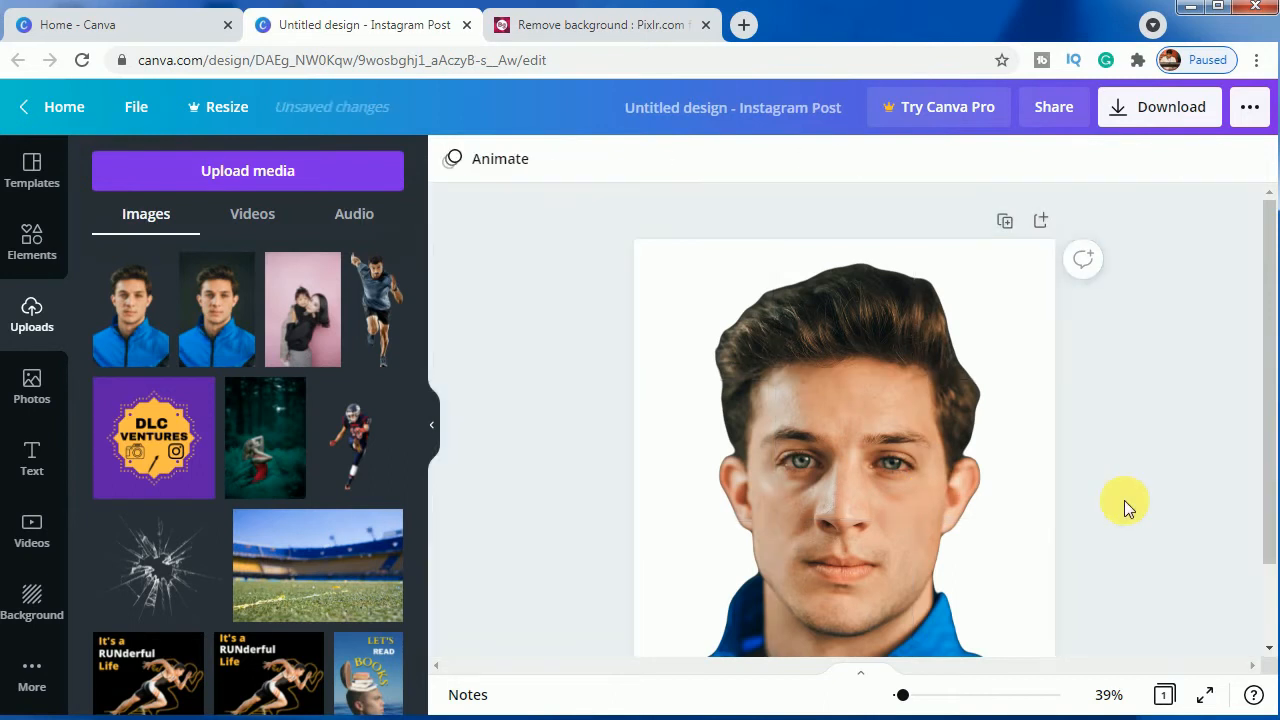
- Open the effects for the background portrait and look through the categories, including ColorMix and the suggested extra effects
{"action": "scroll", "coordinate": [1124, 500], "scroll_direction": "down", "scroll_amount": 2}
{"action": "left_click_drag", "start_coordinate": [1258, 488], "coordinate": [1260, 449]}
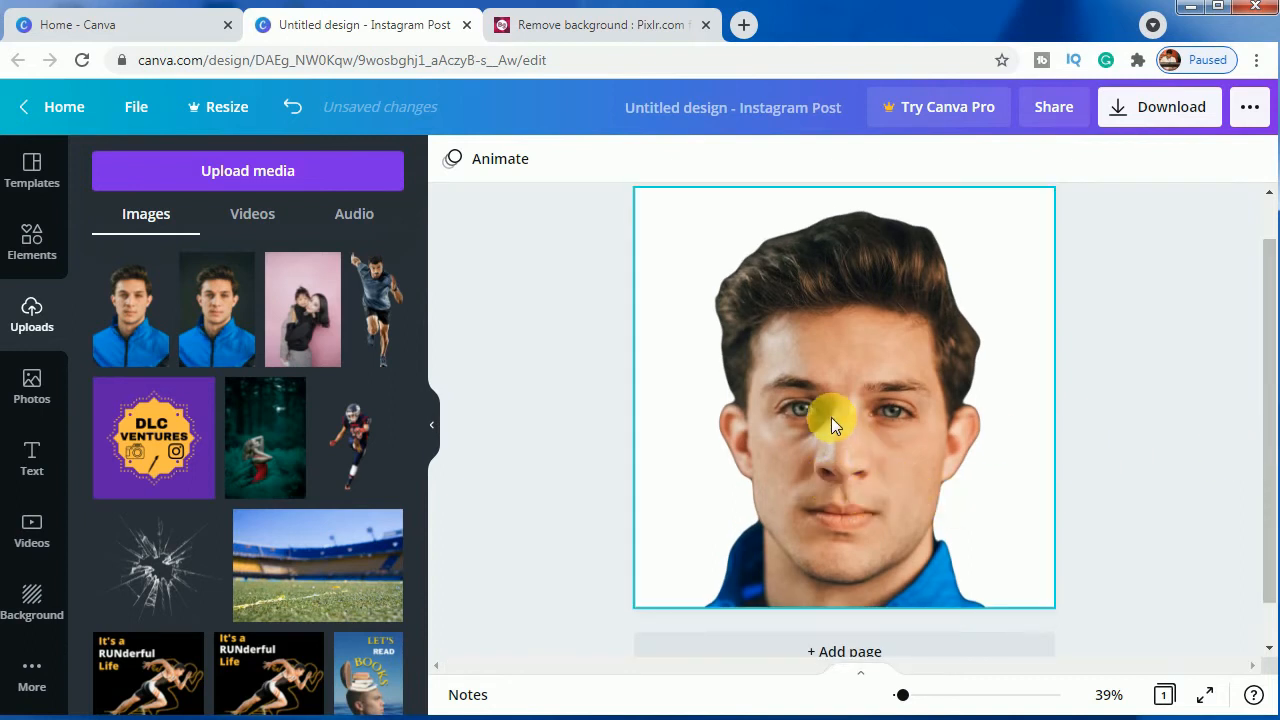
{"action": "left_click", "coordinate": [895, 414]}
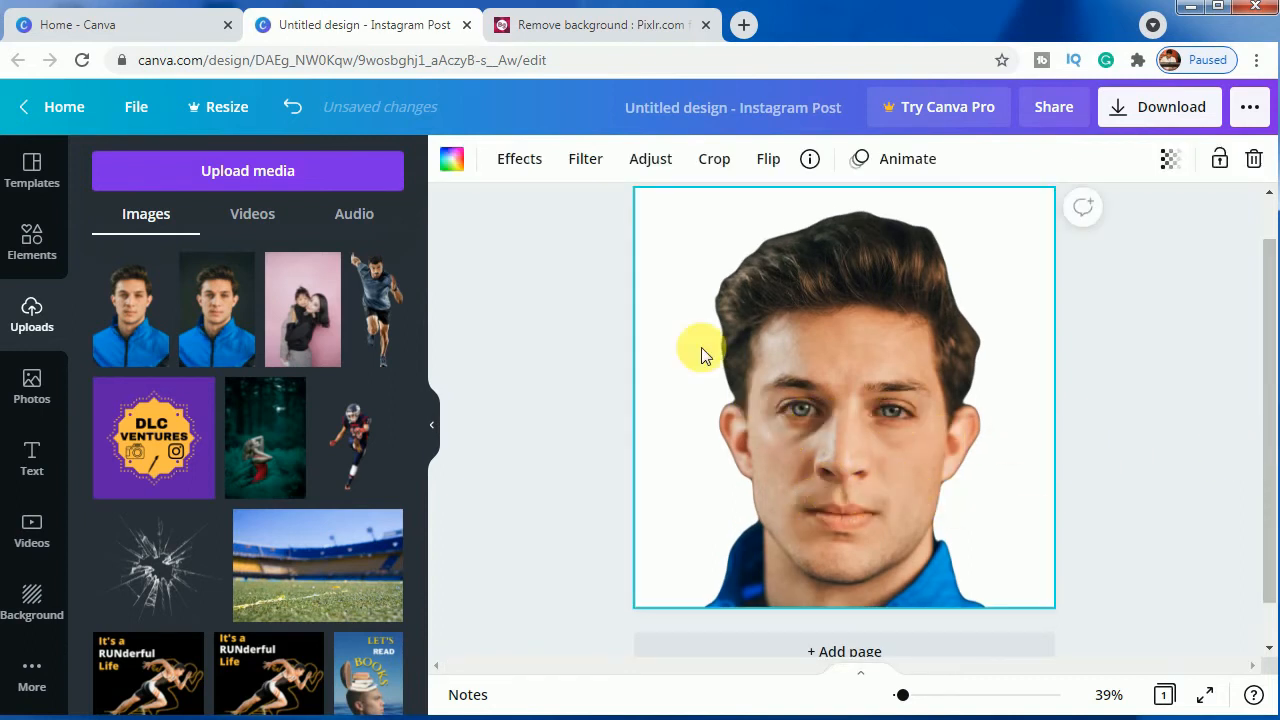
{"action": "left_click", "coordinate": [520, 160]}
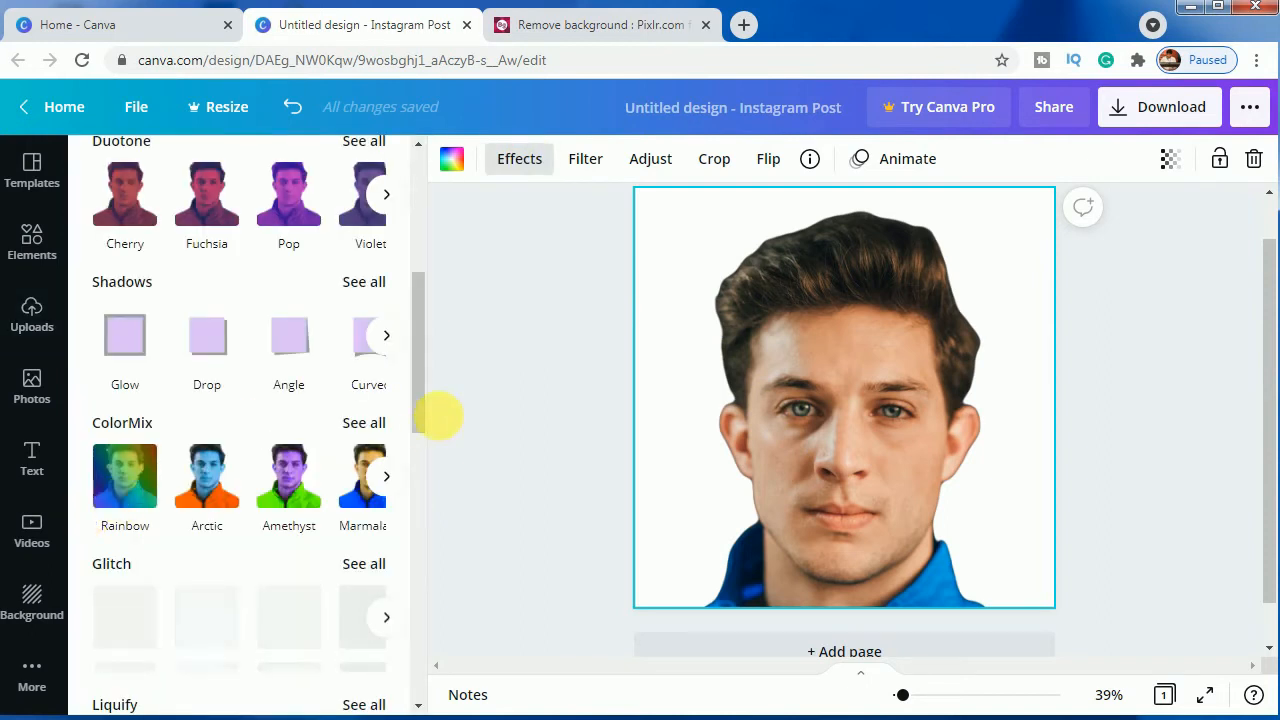
{"action": "scroll", "coordinate": [418, 388], "scroll_direction": "down", "scroll_amount": 1}
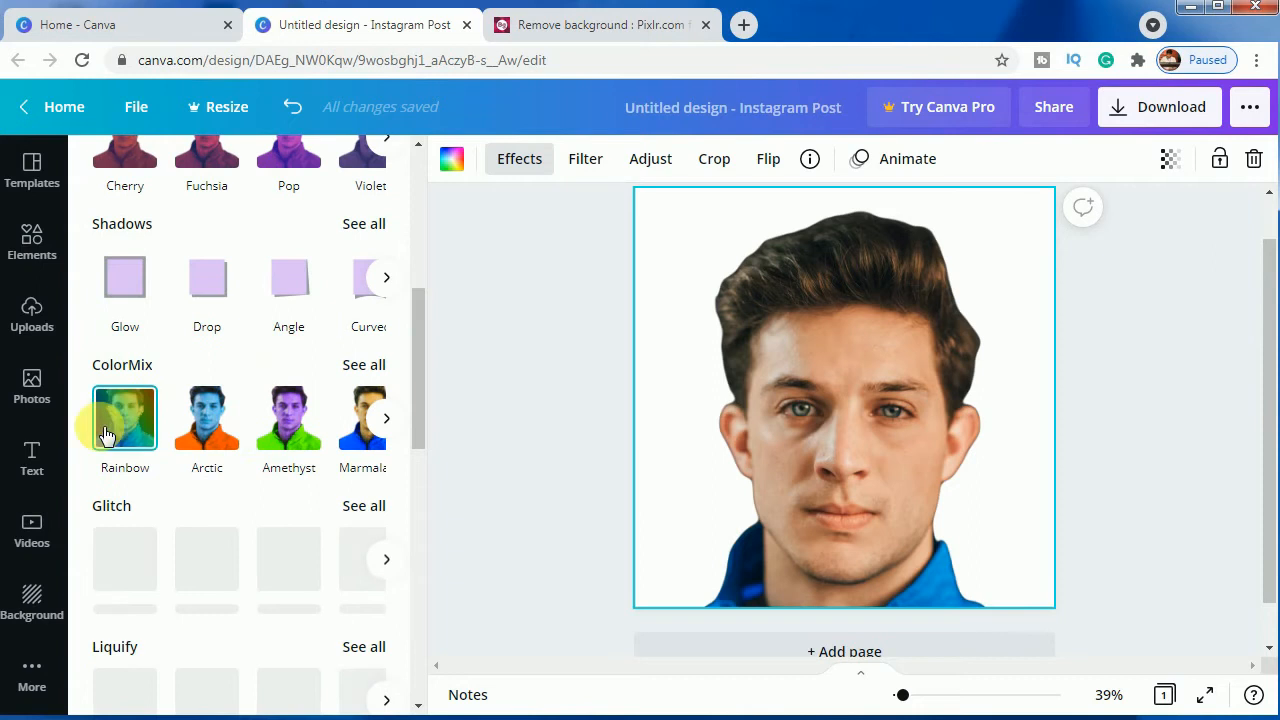
{"action": "left_click", "coordinate": [150, 400]}
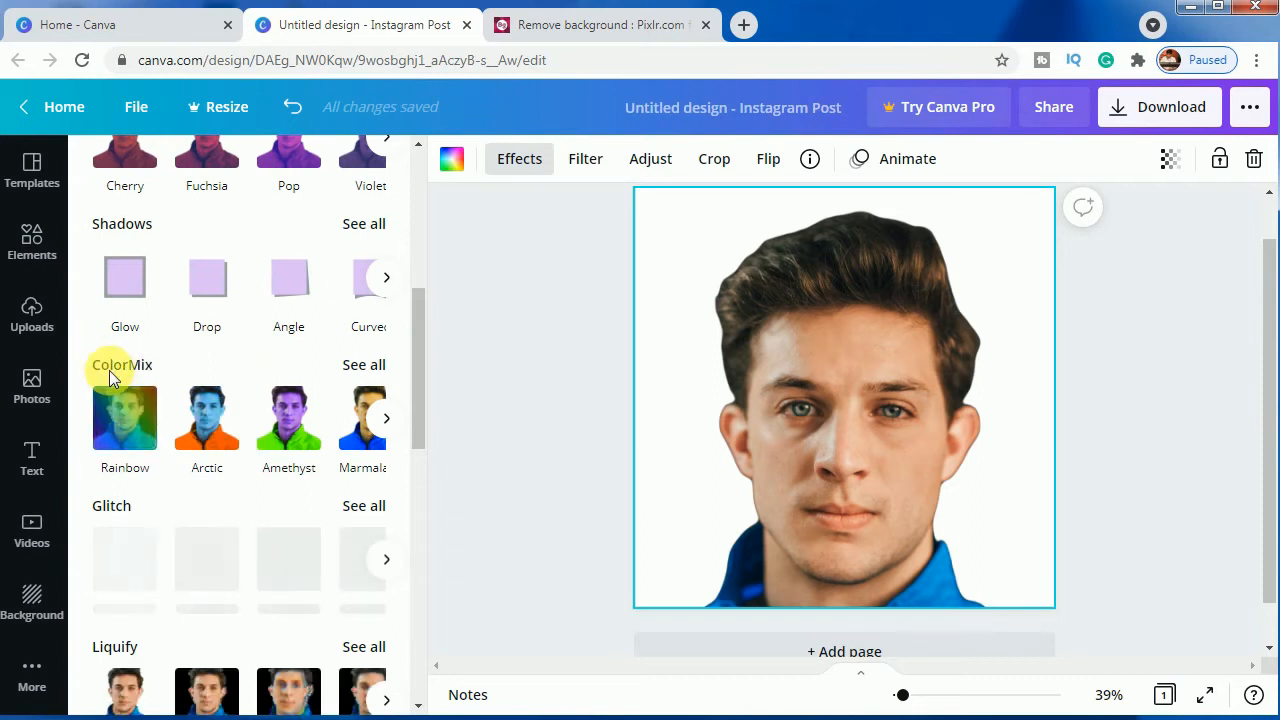
{"action": "scroll", "coordinate": [418, 410], "scroll_direction": "down", "scroll_amount": 1}
{"action": "left_click_drag", "start_coordinate": [415, 412], "coordinate": [405, 619]}
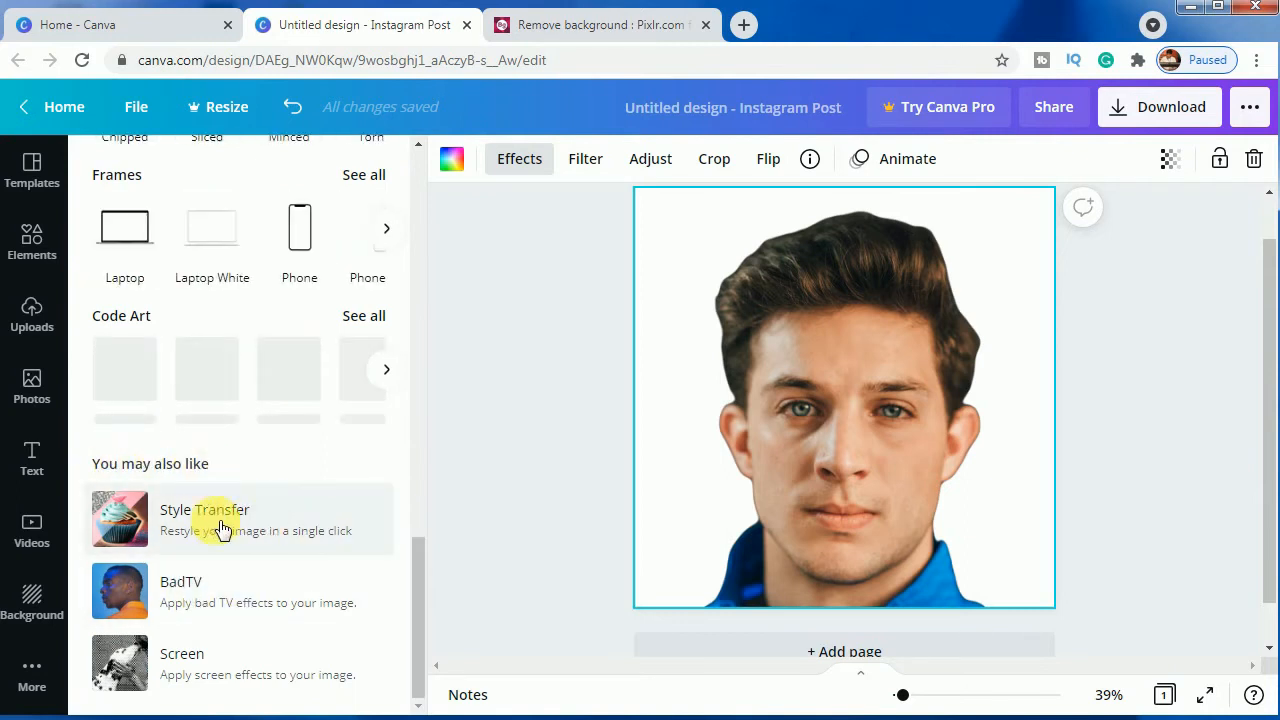
{"action": "left_click", "coordinate": [220, 600]}
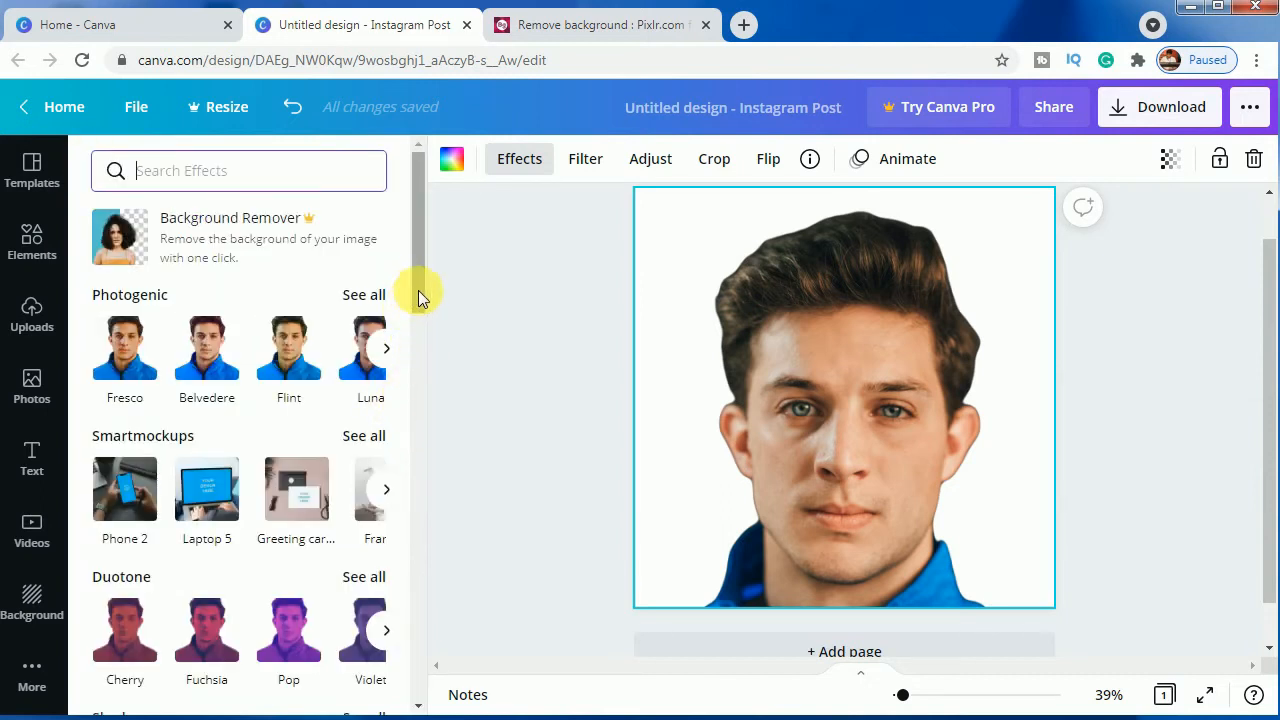
{"action": "scroll", "coordinate": [423, 300], "scroll_direction": "down", "scroll_amount": 2}
{"action": "scroll", "coordinate": [424, 313], "scroll_direction": "down", "scroll_amount": 5}
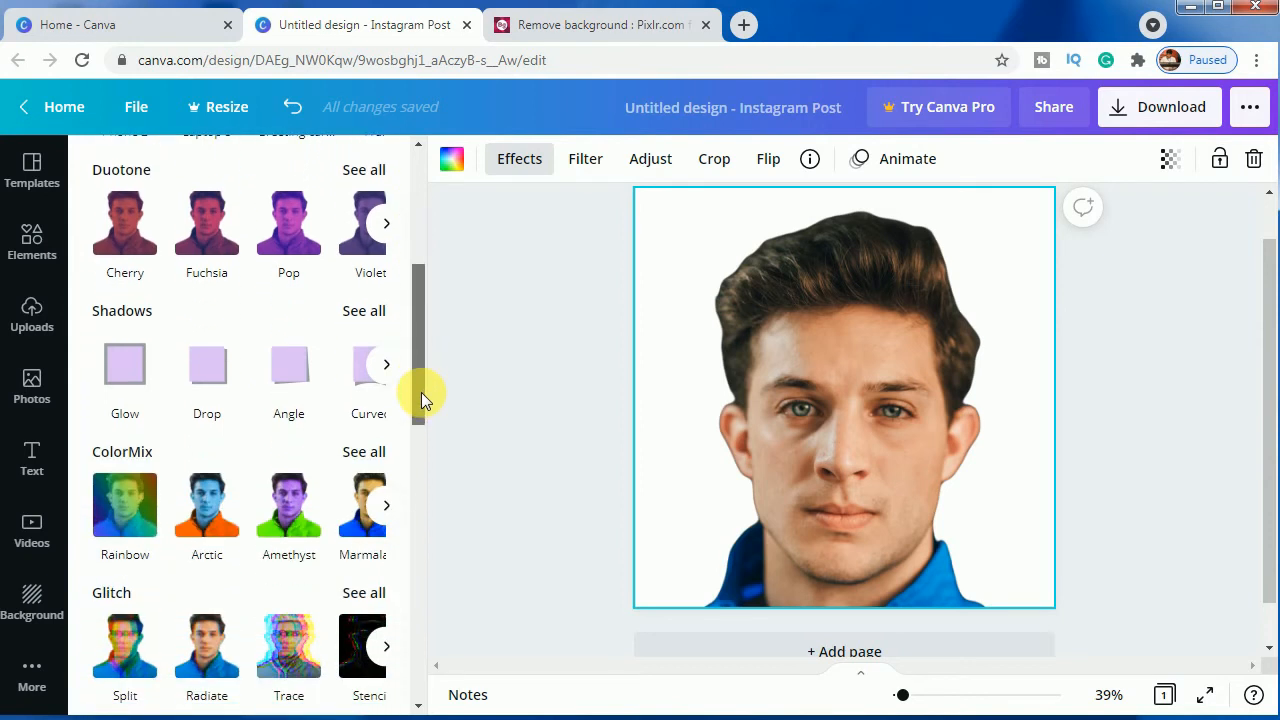
- Apply the ColorMix Rainbow effect to the portrait with Amount 0.8 and Offset 2
{"action": "left_click", "coordinate": [125, 518]}
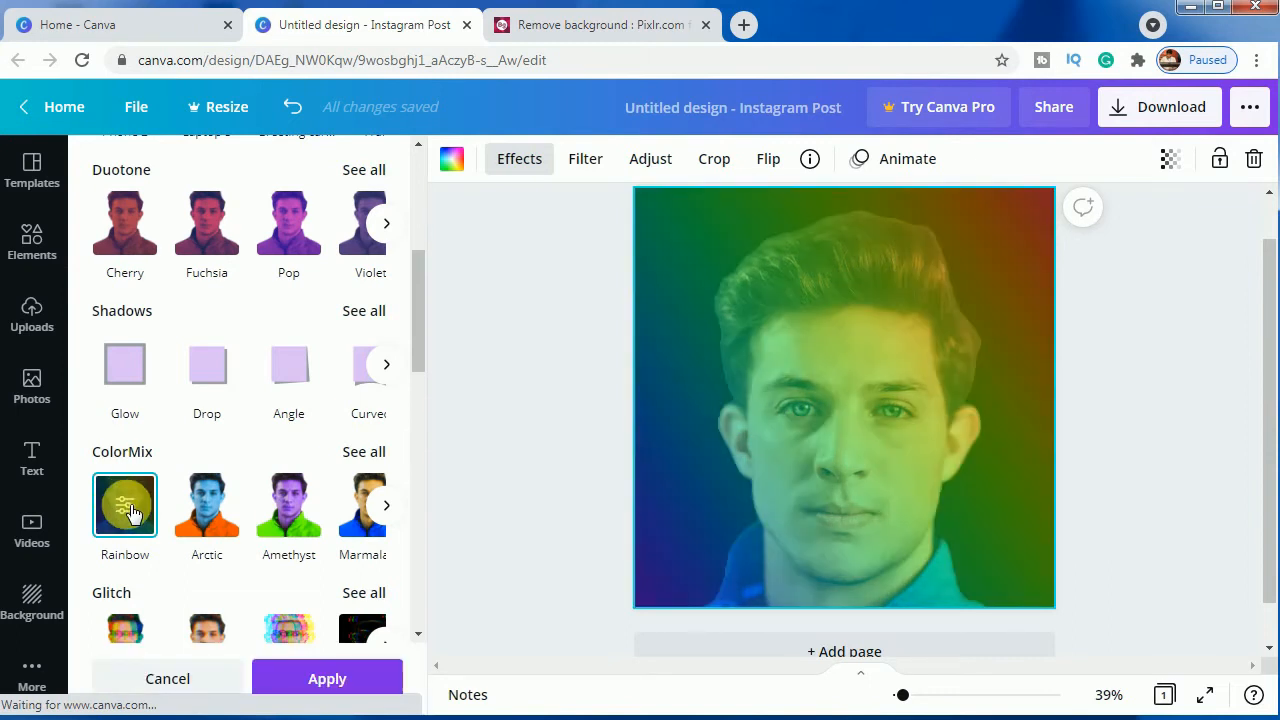
{"action": "left_click", "coordinate": [125, 512]}
{"action": "left_click_drag", "start_coordinate": [280, 290], "coordinate": [447, 292]}
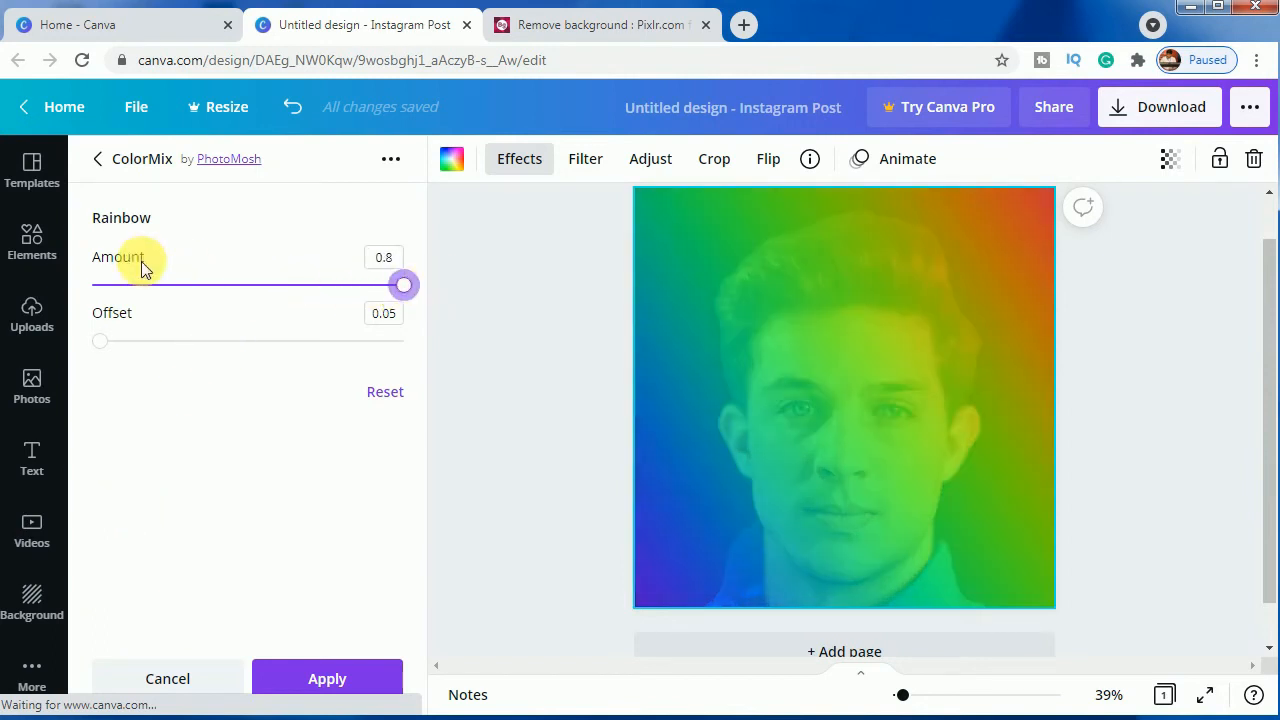
{"action": "left_click_drag", "start_coordinate": [101, 341], "coordinate": [427, 355]}
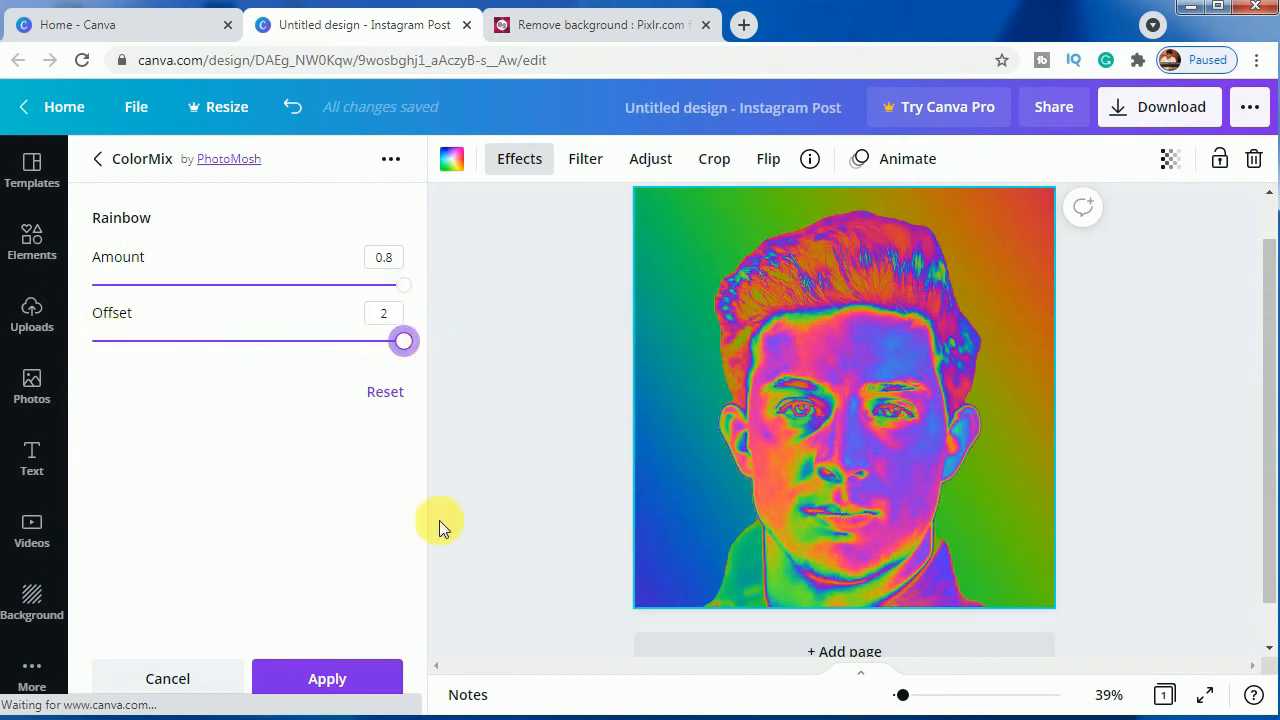
{"action": "left_click", "coordinate": [366, 679]}
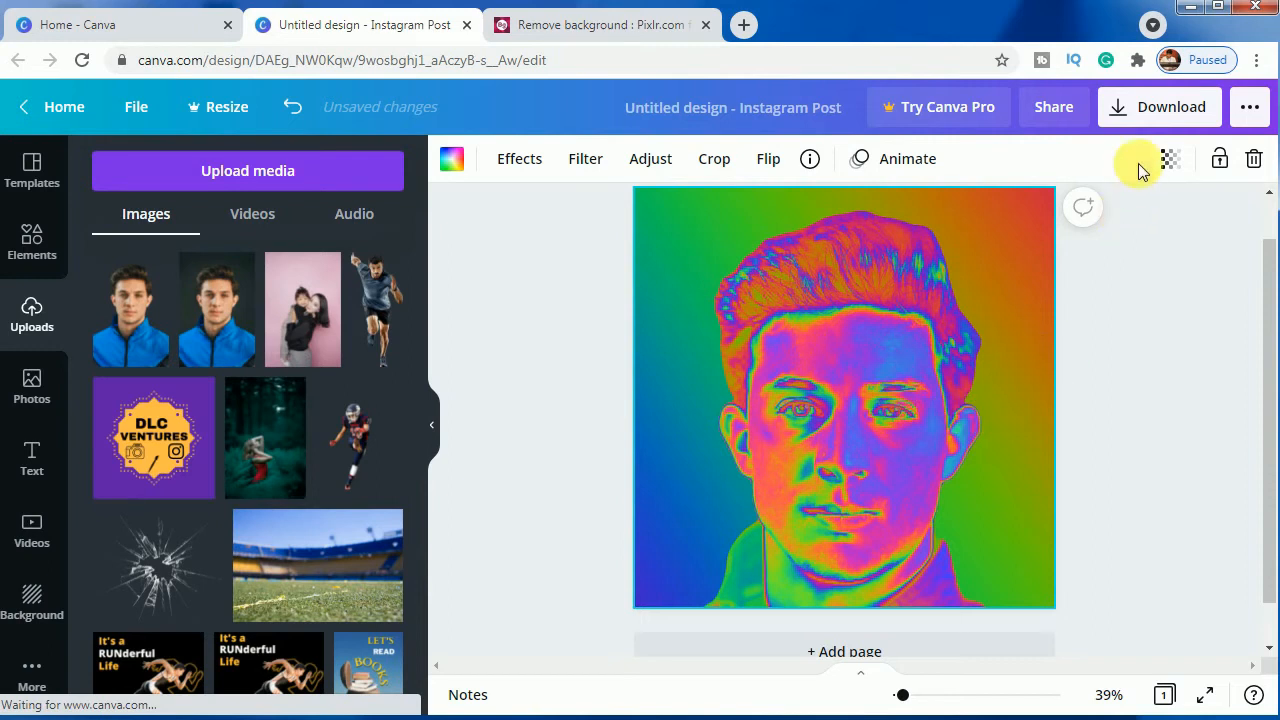
- Download the rainbow portrait design as a PNG and open the downloaded file
{"action": "left_click", "coordinate": [1147, 118]}
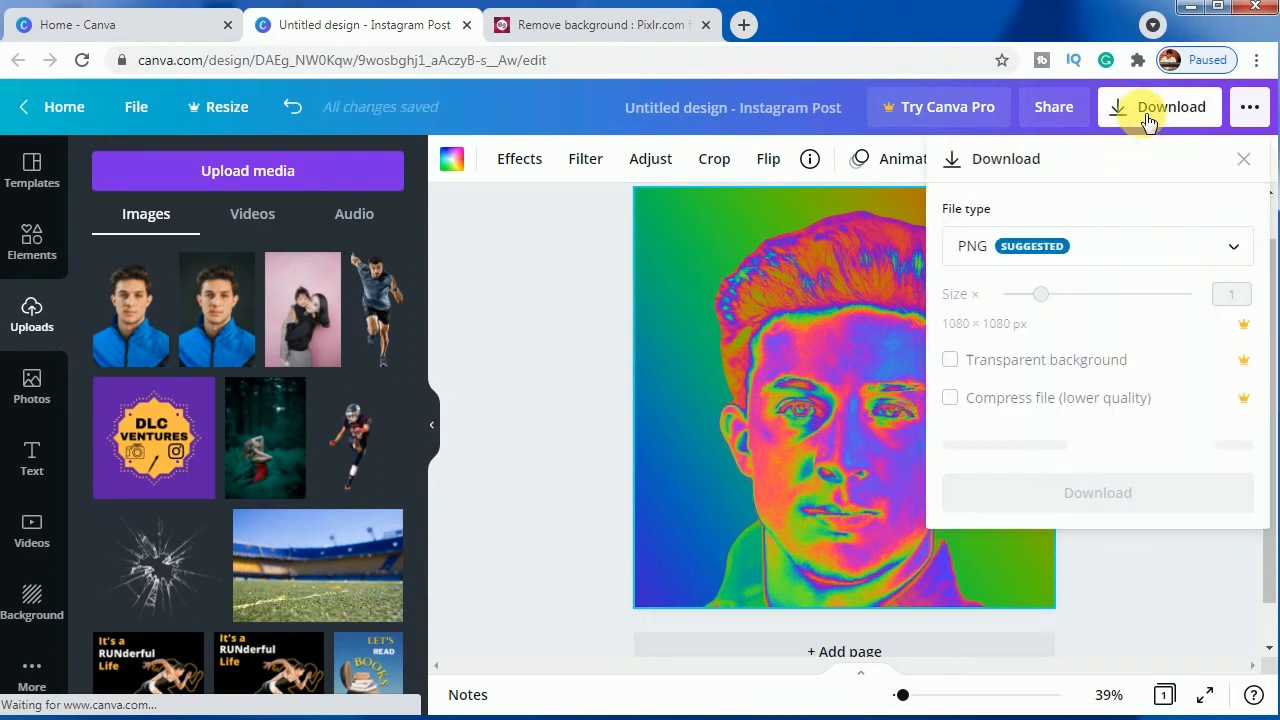
{"action": "left_click", "coordinate": [1112, 546]}
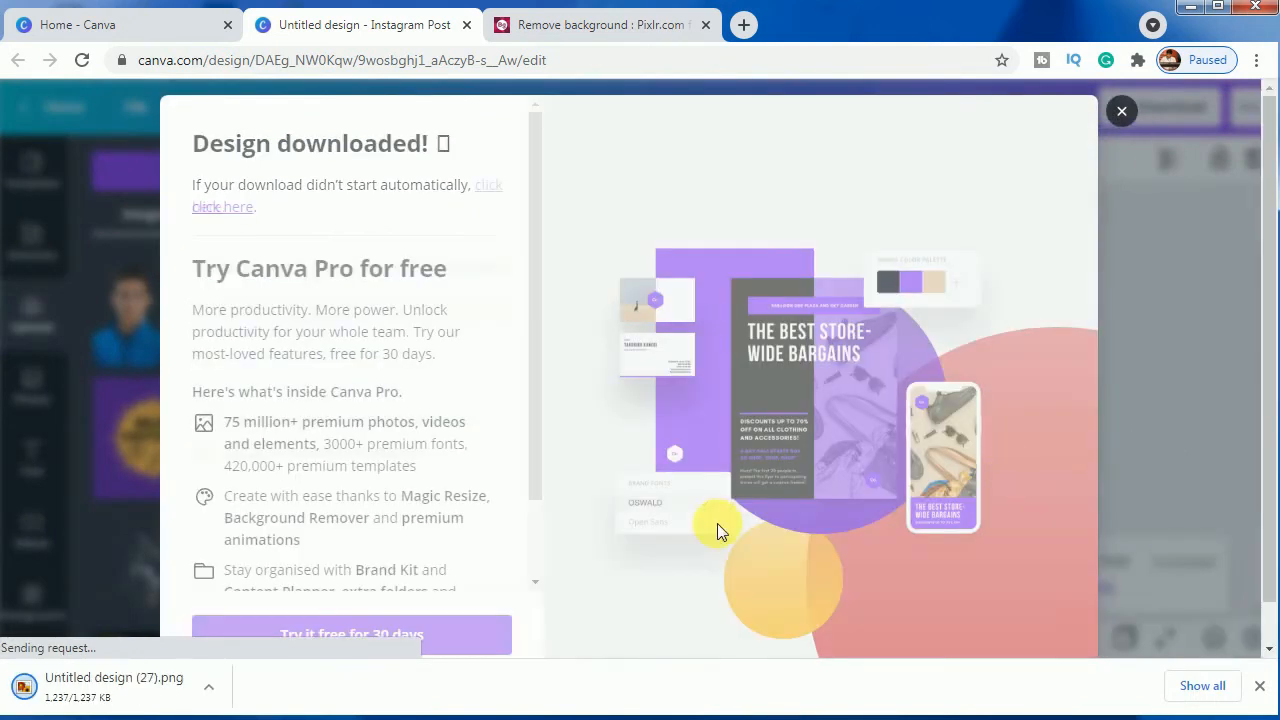
{"action": "left_click", "coordinate": [115, 688]}
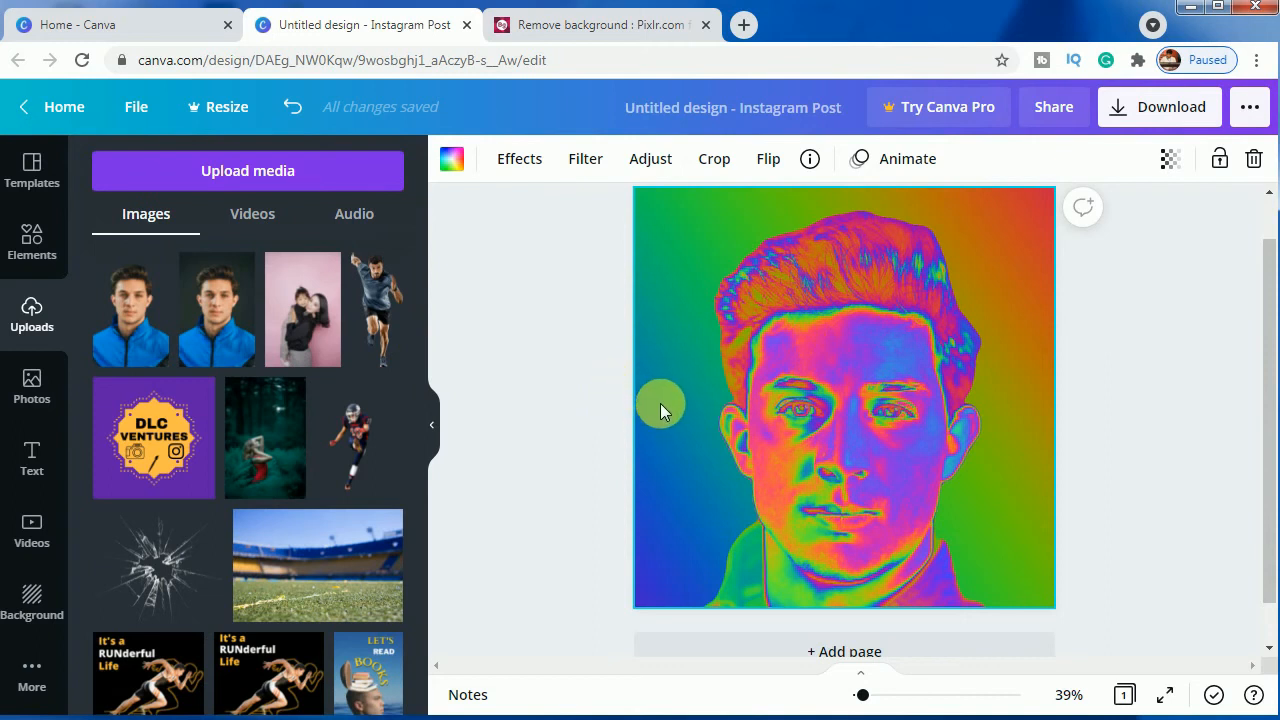
- Delete the rainbow portrait from the page background
{"action": "key", "text": "Delete"}
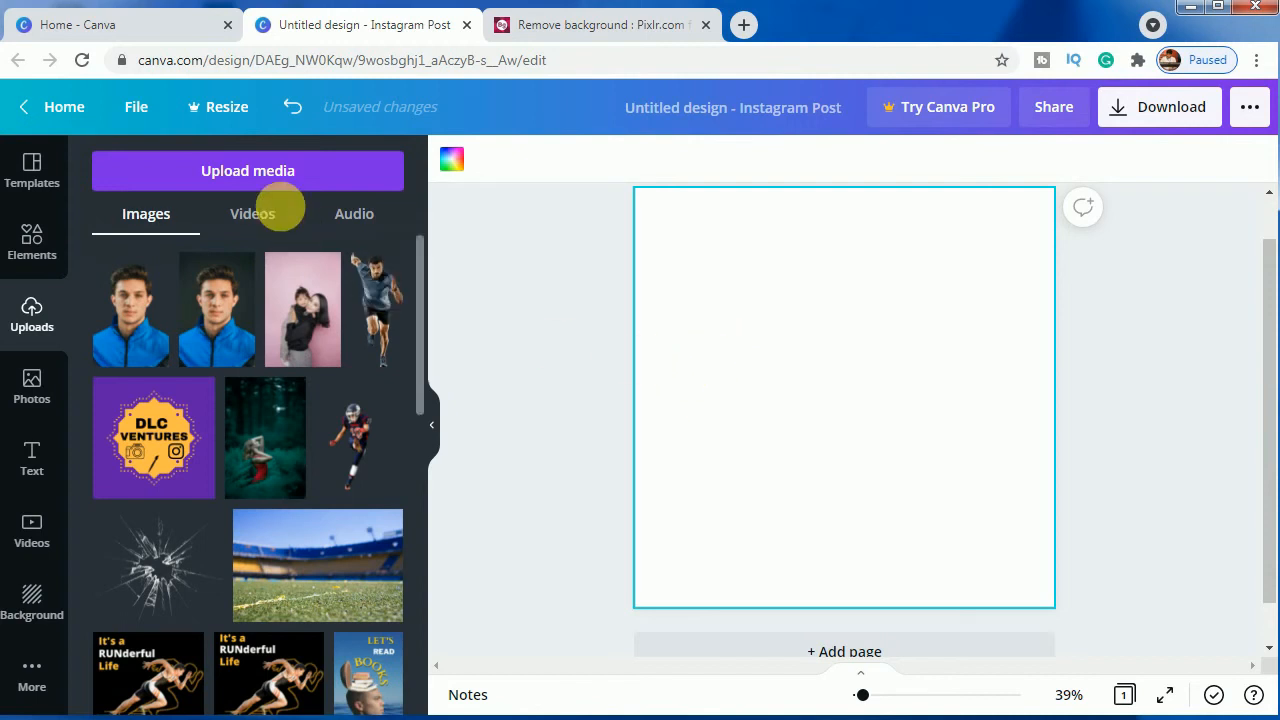
- Upload the rainbow portrait file Untitled design (27) and place it on the page as the background
{"action": "left_click", "coordinate": [262, 168]}
{"action": "left_click", "coordinate": [128, 270]}
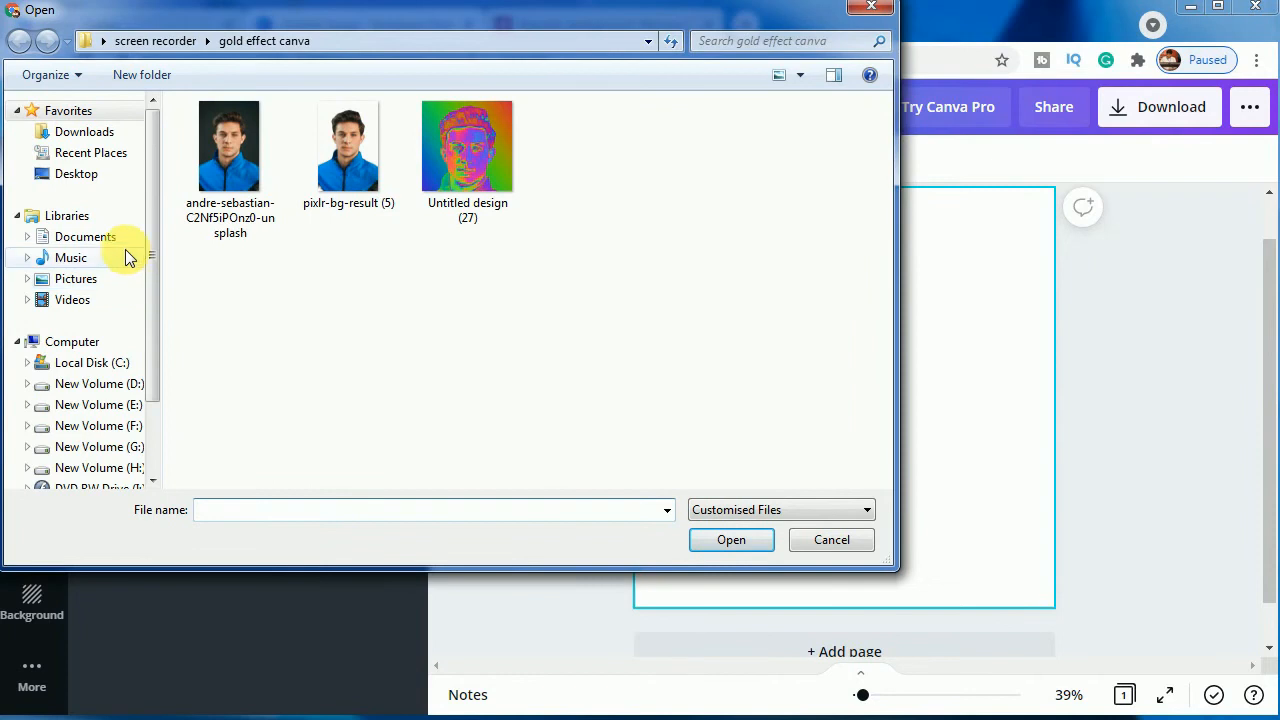
{"action": "left_click", "coordinate": [485, 170]}
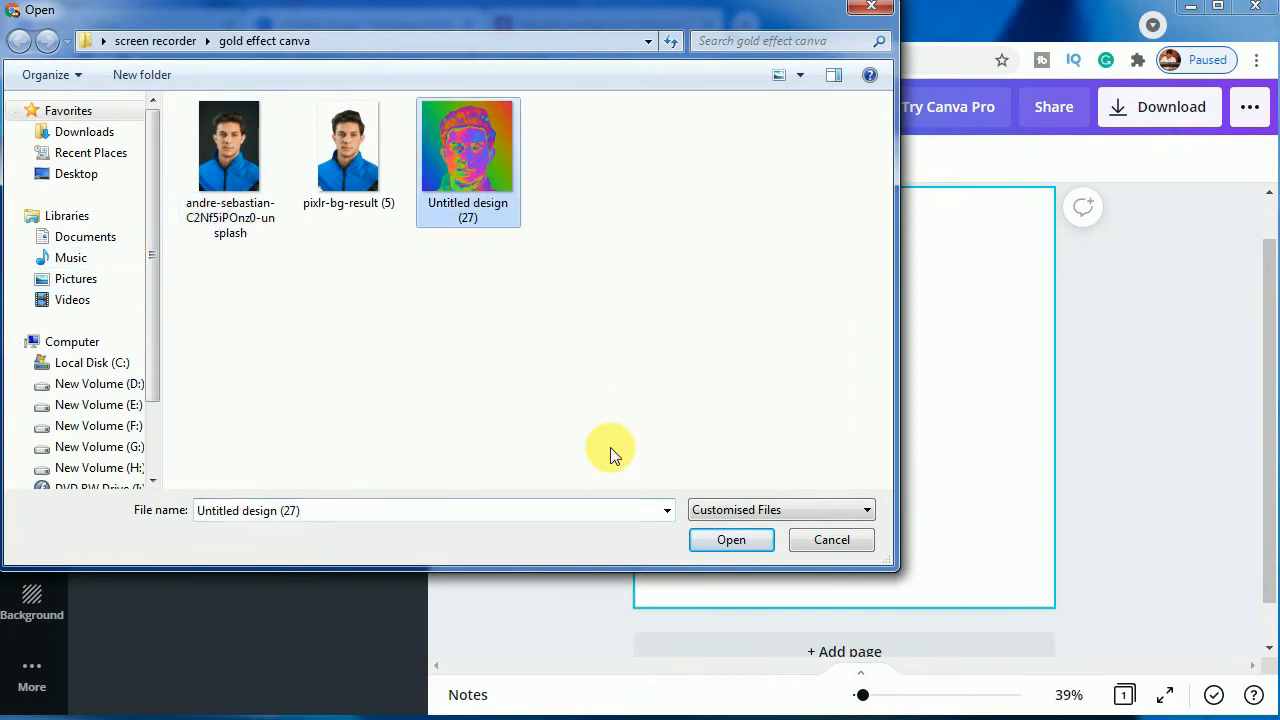
{"action": "left_click", "coordinate": [717, 539]}
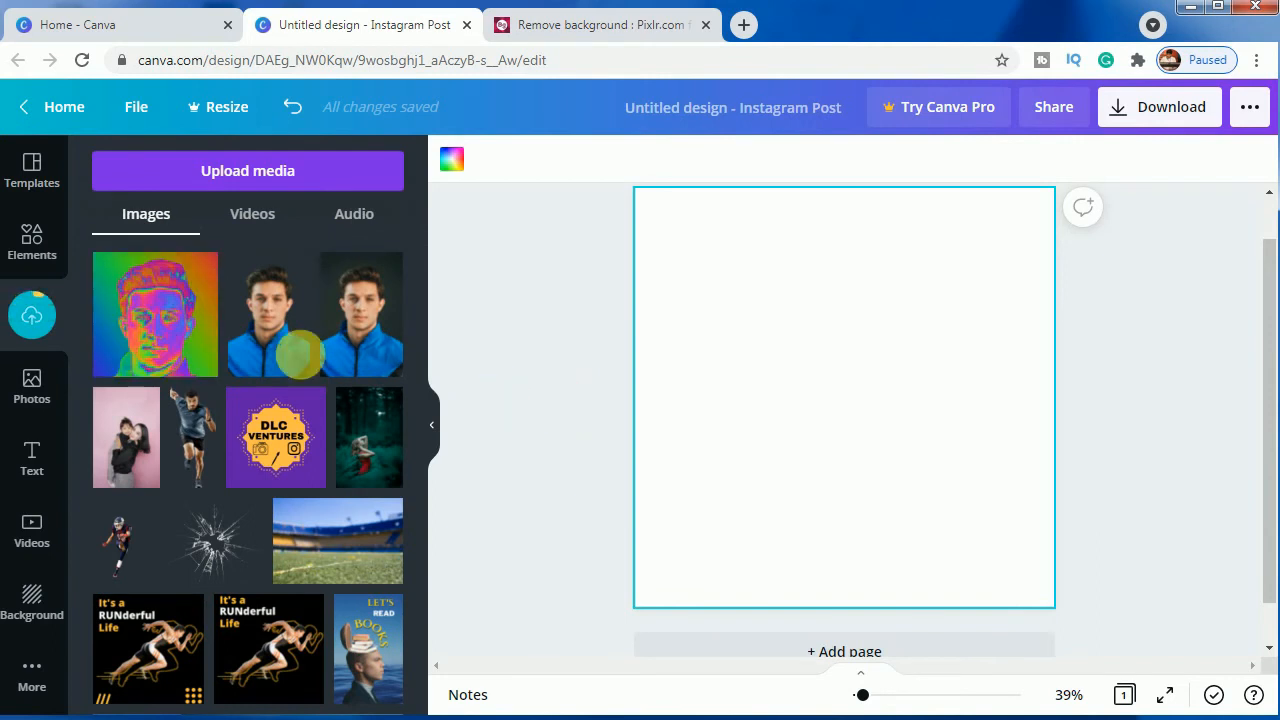
{"action": "left_click", "coordinate": [172, 344]}
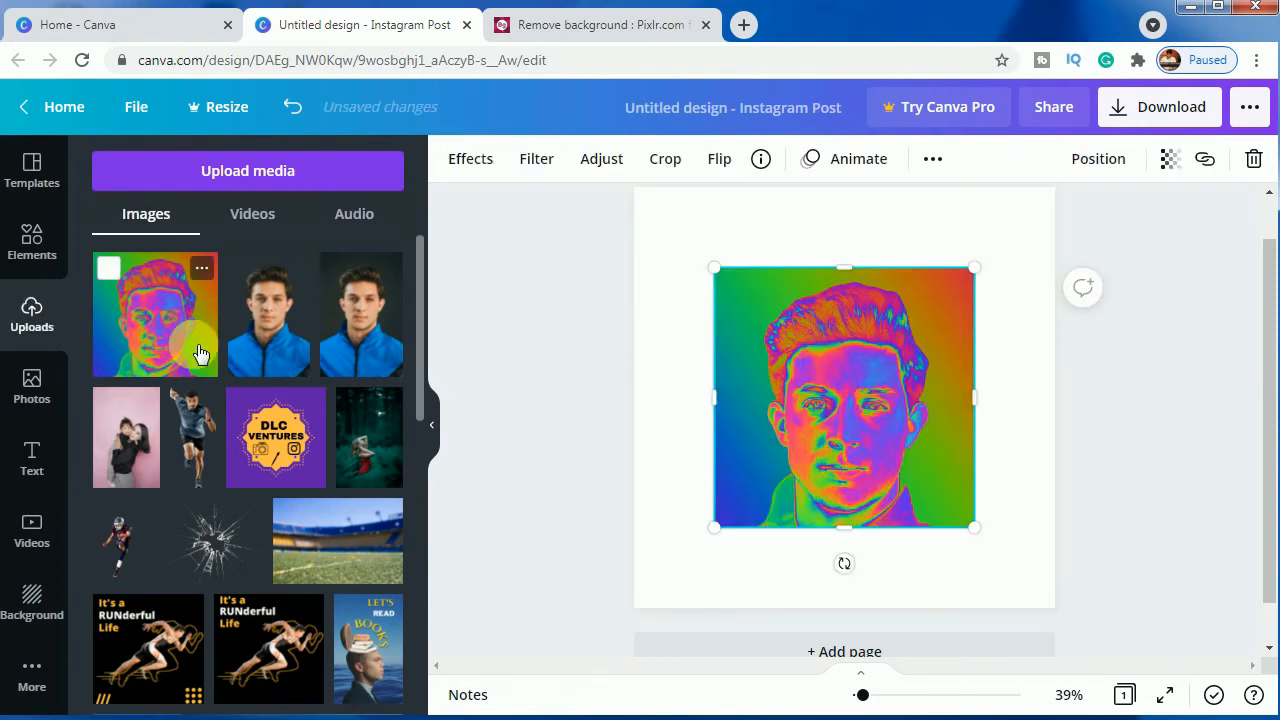
{"action": "right_click", "coordinate": [853, 414]}
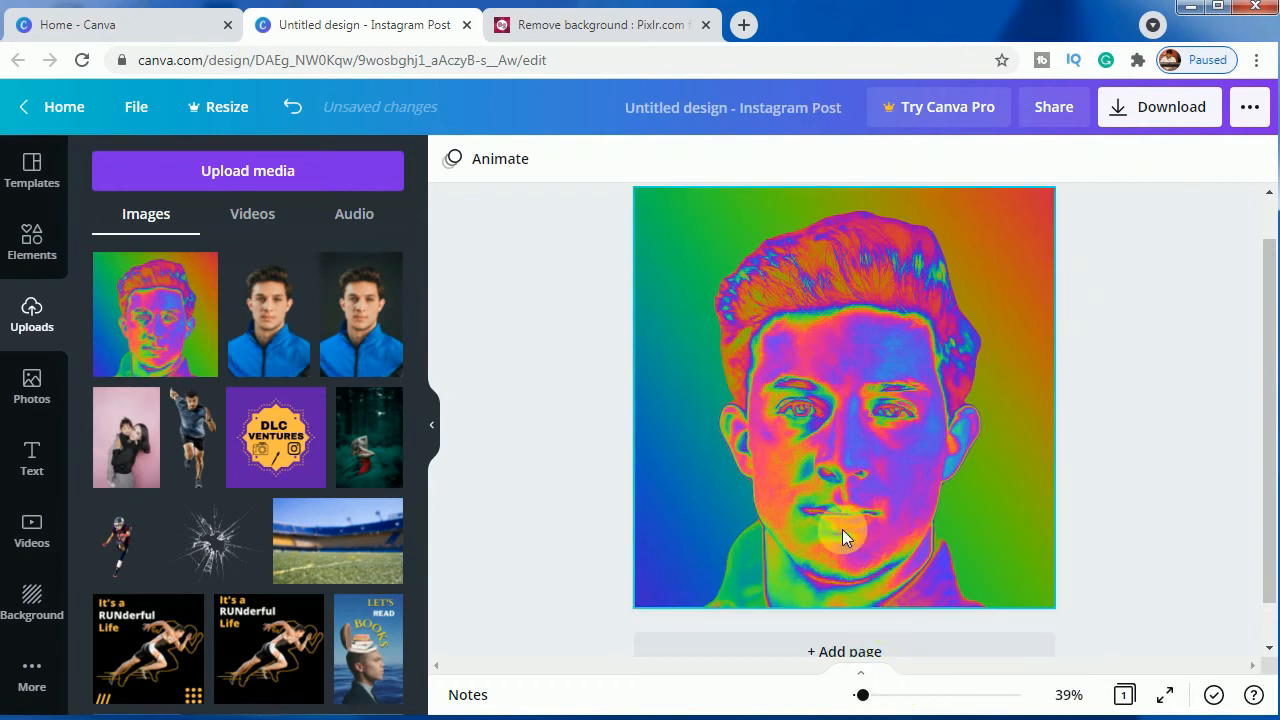
- Apply the Duotone Mustard effect to the rainbow background portrait
{"action": "left_click", "coordinate": [722, 391]}
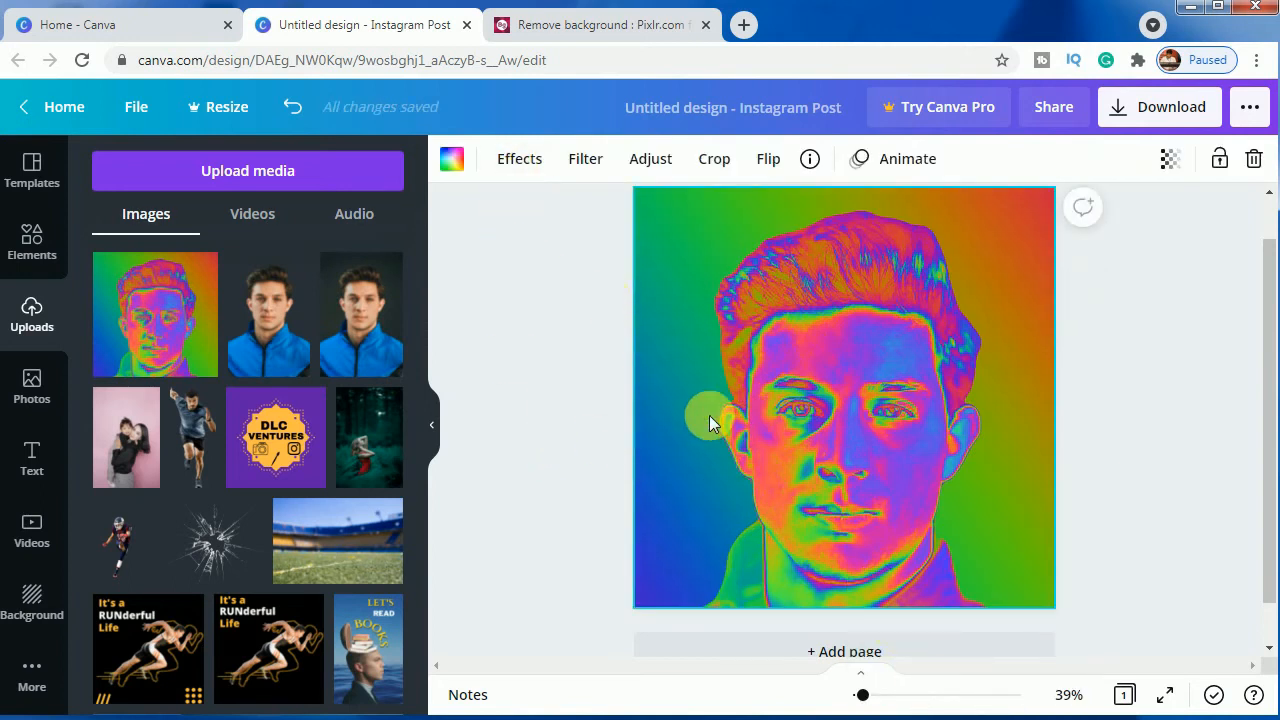
{"action": "left_click", "coordinate": [522, 172]}
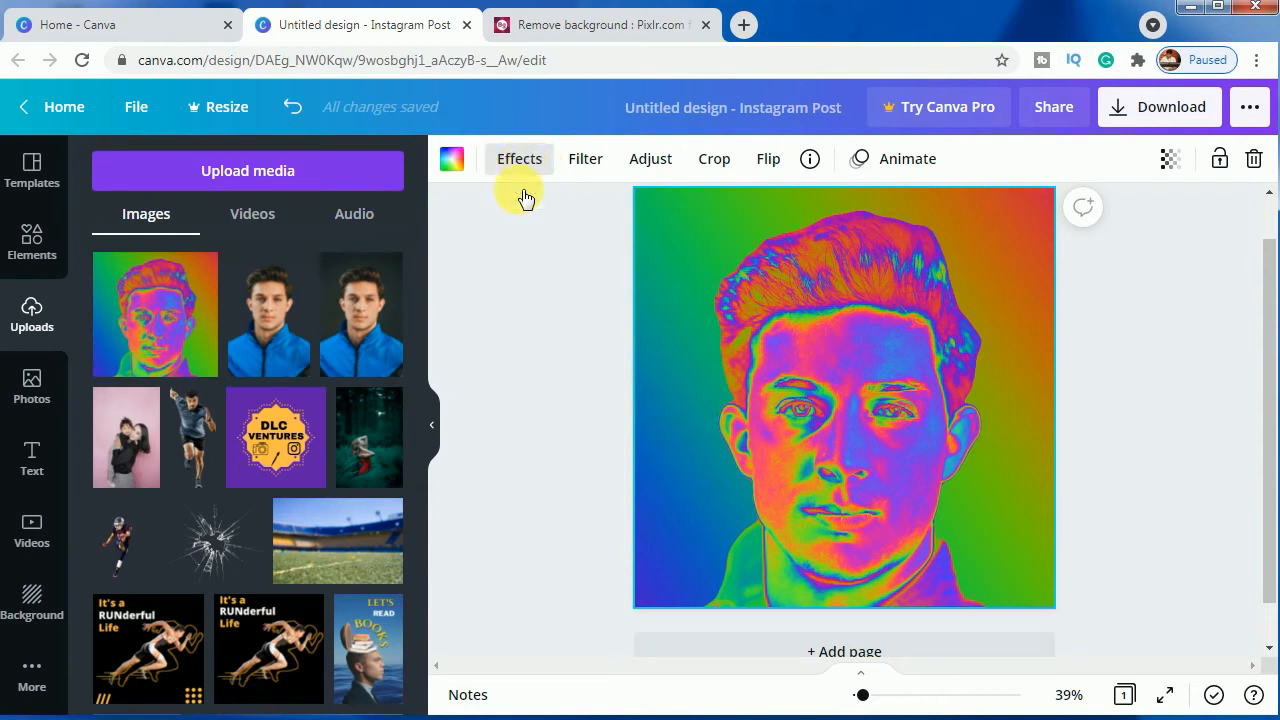
{"action": "left_click_drag", "start_coordinate": [416, 288], "coordinate": [417, 342]}
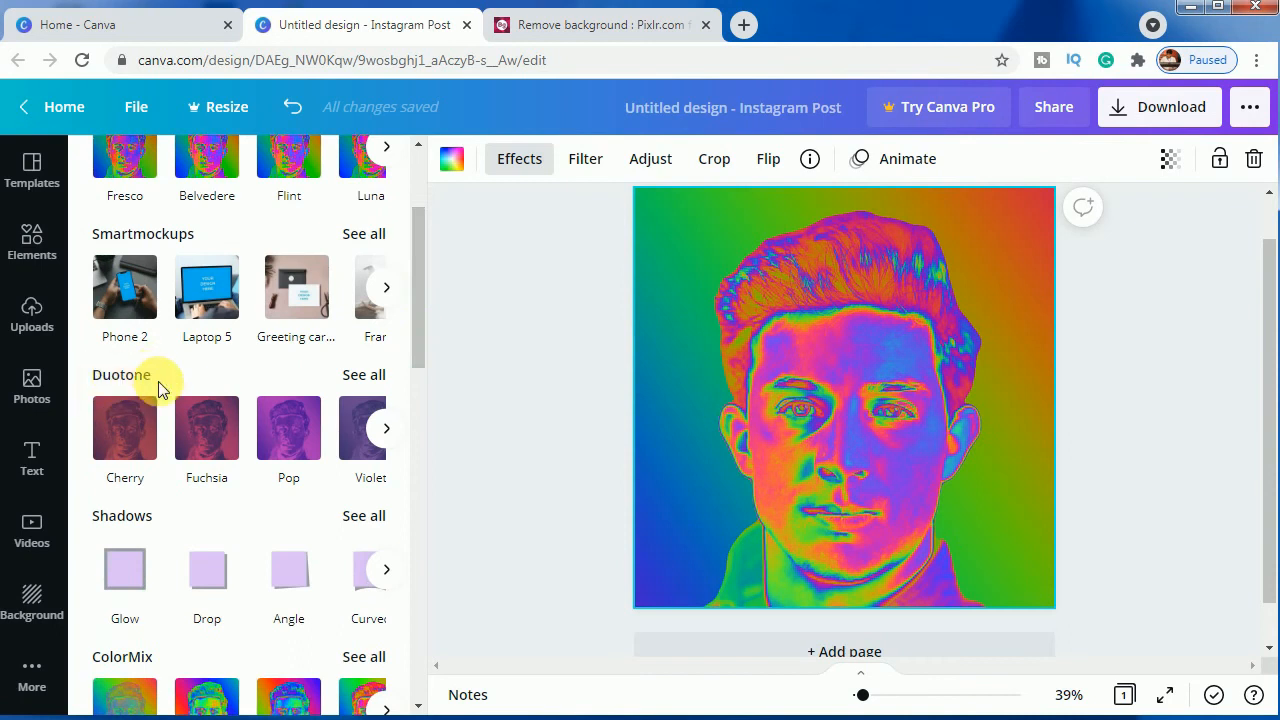
{"action": "left_click", "coordinate": [365, 375]}
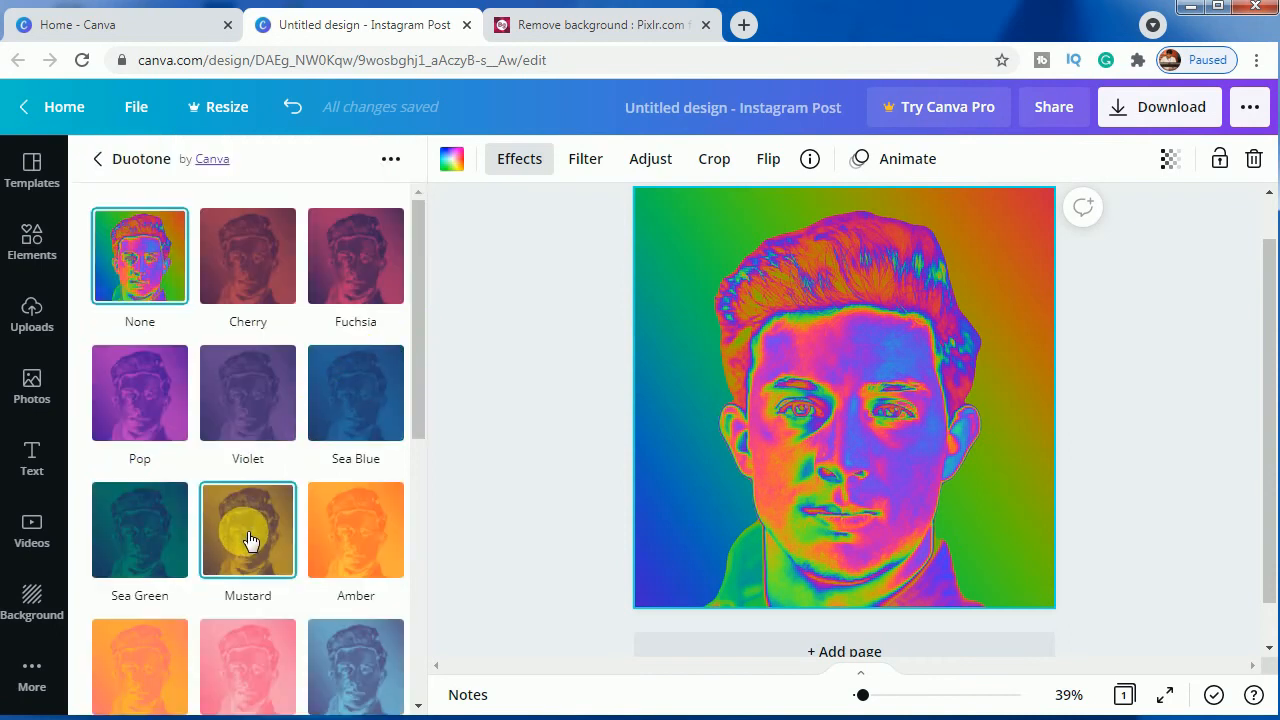
{"action": "left_click", "coordinate": [249, 540]}
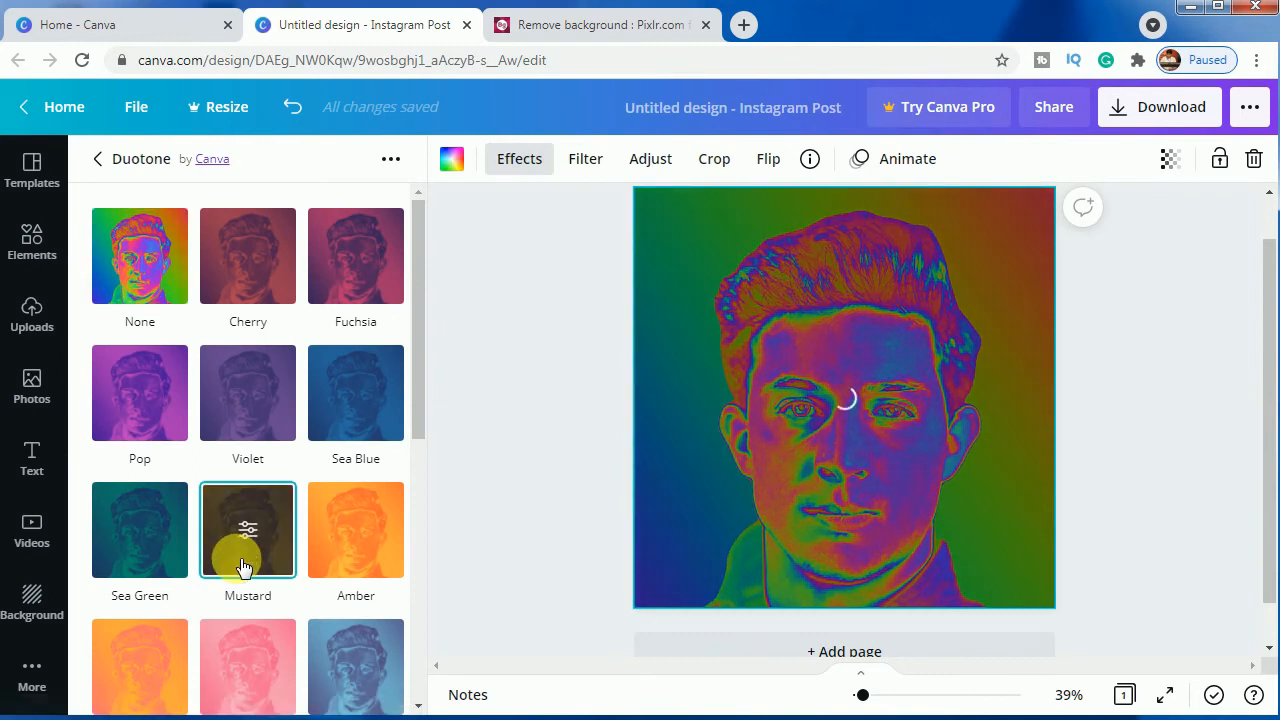
{"action": "left_click", "coordinate": [327, 682]}
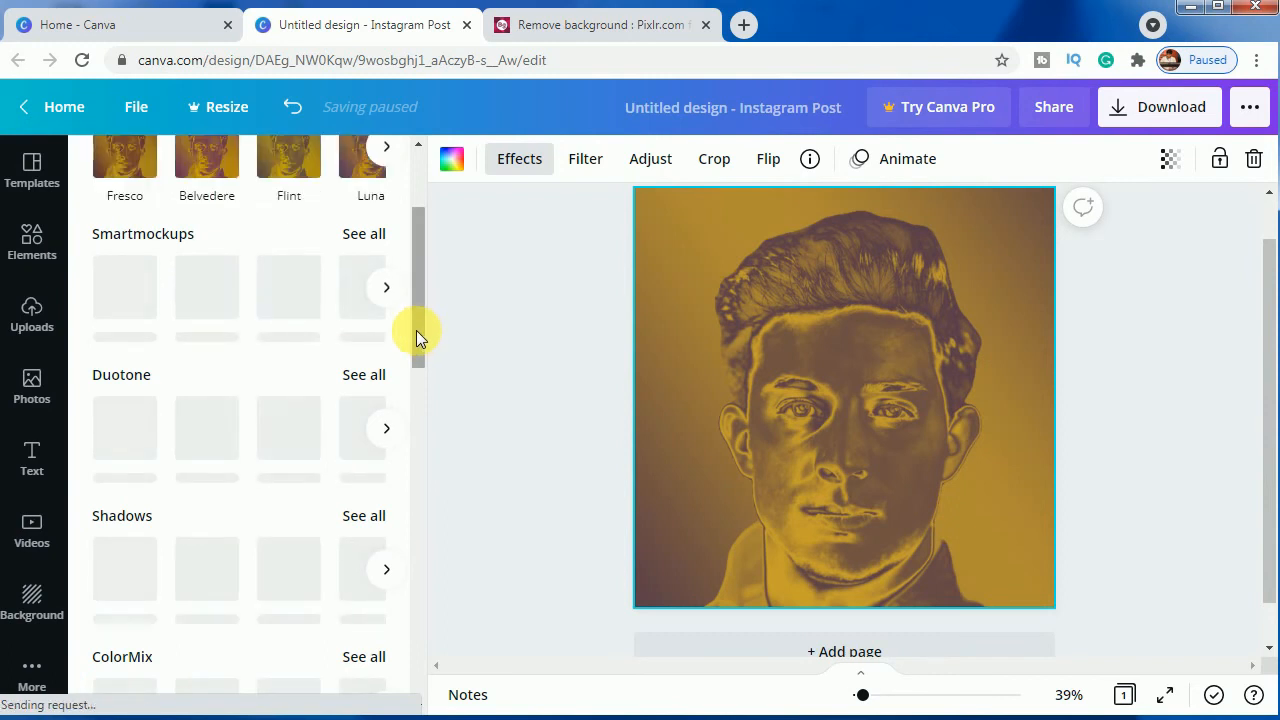
- Apply the Photogenic Capri effect from the Warm group to the portrait with Intensity 1
{"action": "left_click_drag", "start_coordinate": [416, 330], "coordinate": [415, 272]}
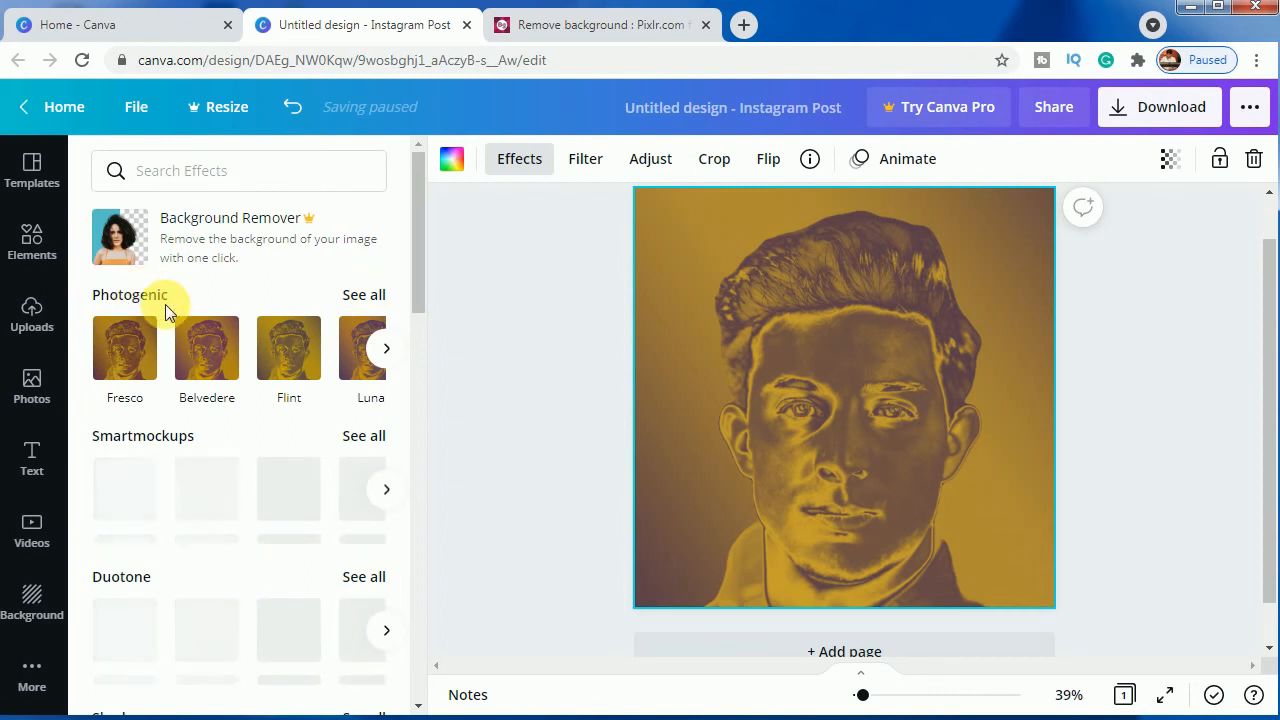
{"action": "left_click", "coordinate": [366, 295]}
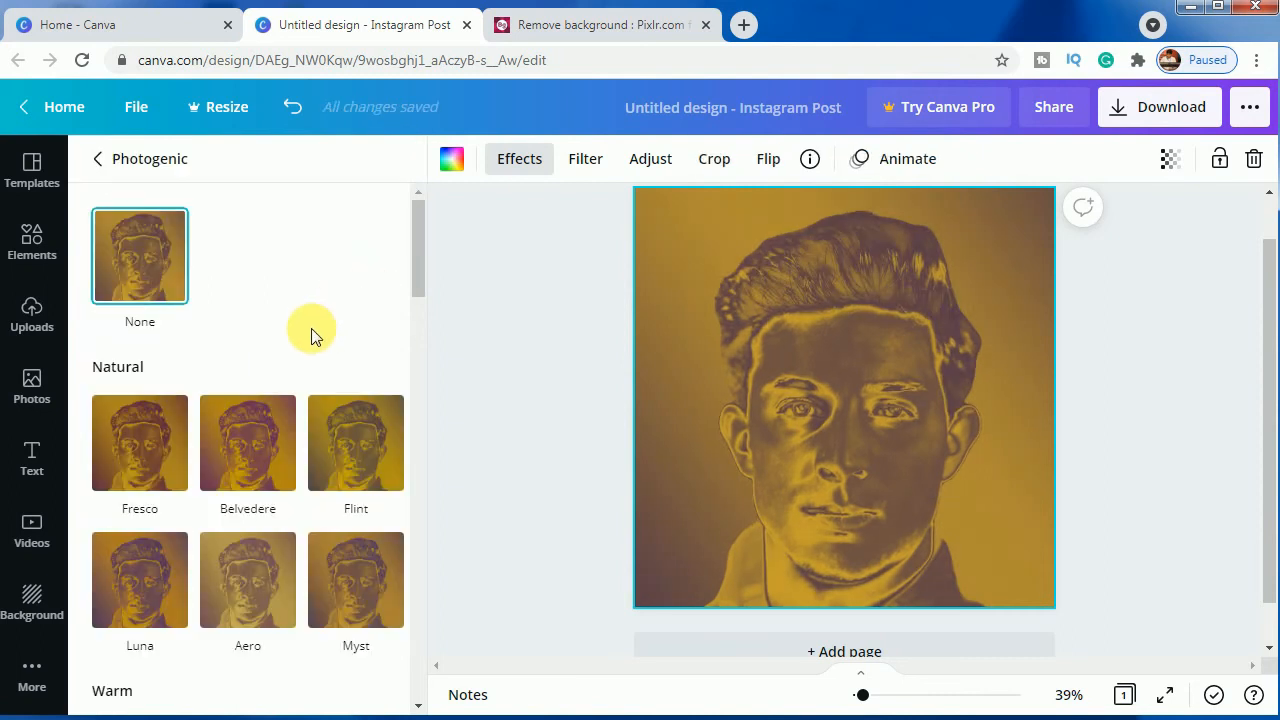
{"action": "scroll", "coordinate": [307, 334], "scroll_direction": "down", "scroll_amount": 3}
{"action": "left_click", "coordinate": [251, 476]}
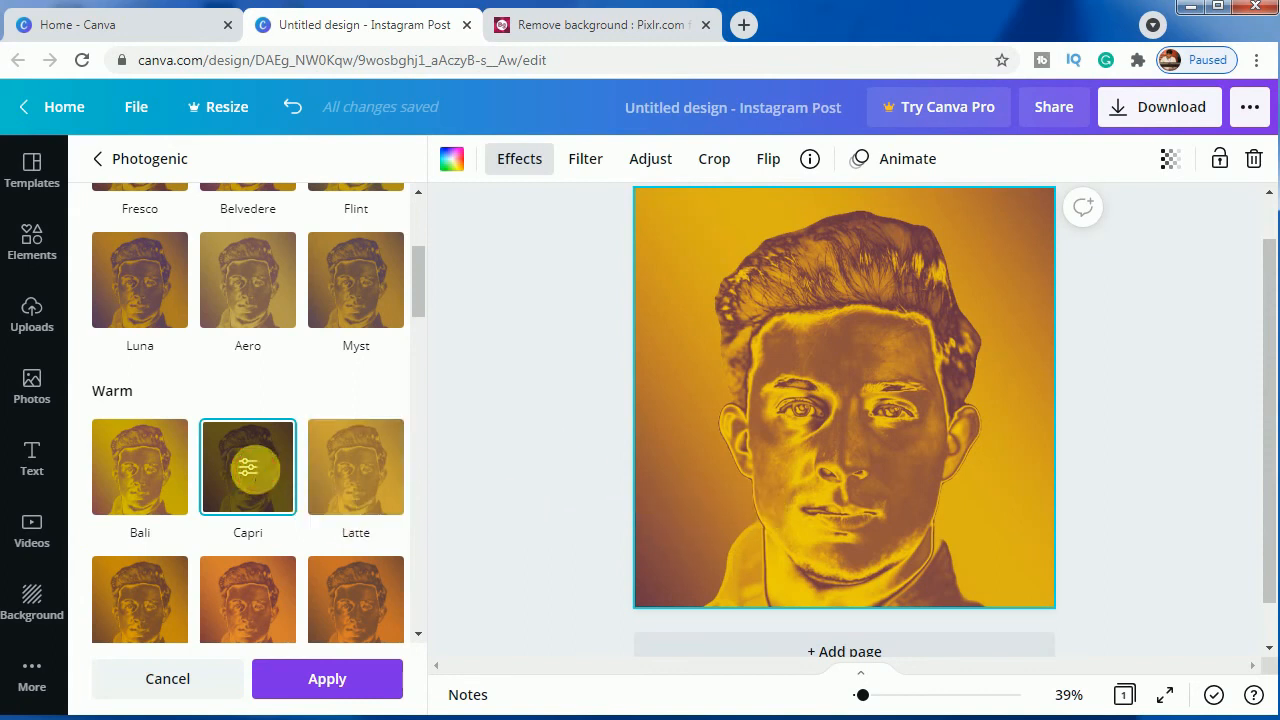
{"action": "left_click", "coordinate": [248, 467]}
{"action": "left_click_drag", "start_coordinate": [403, 272], "coordinate": [438, 280]}
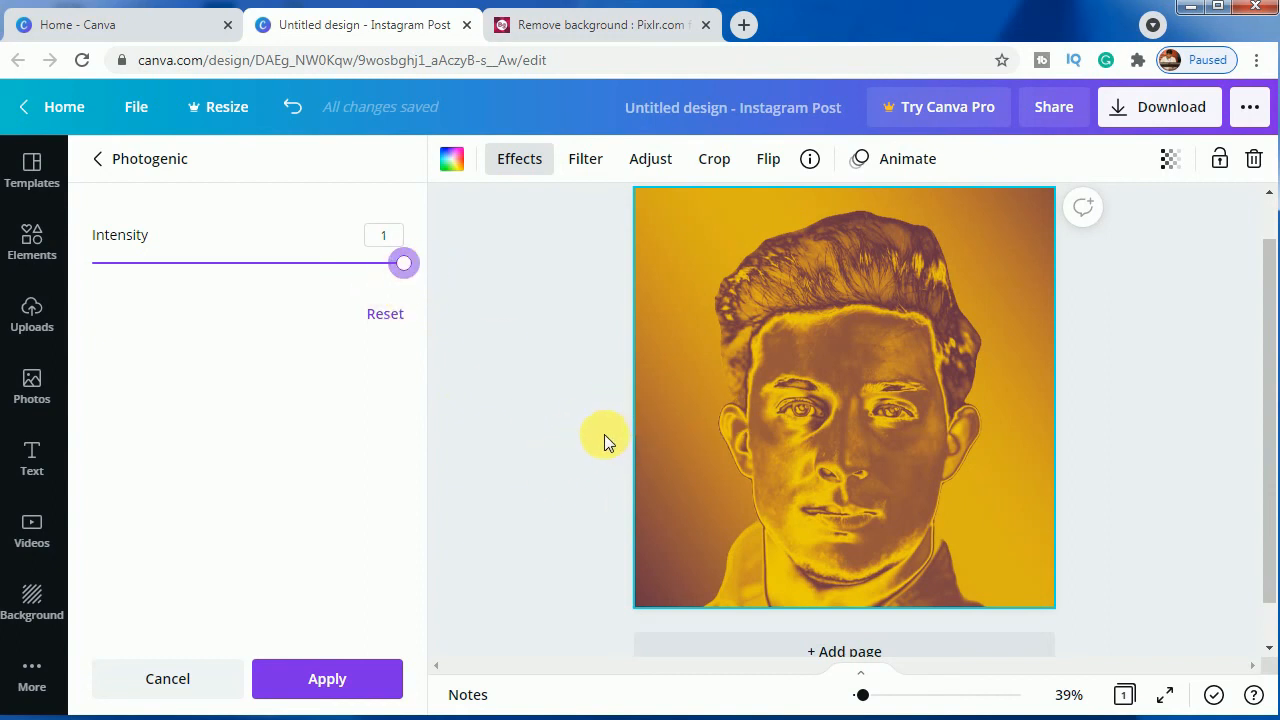
{"action": "left_click", "coordinate": [386, 670]}
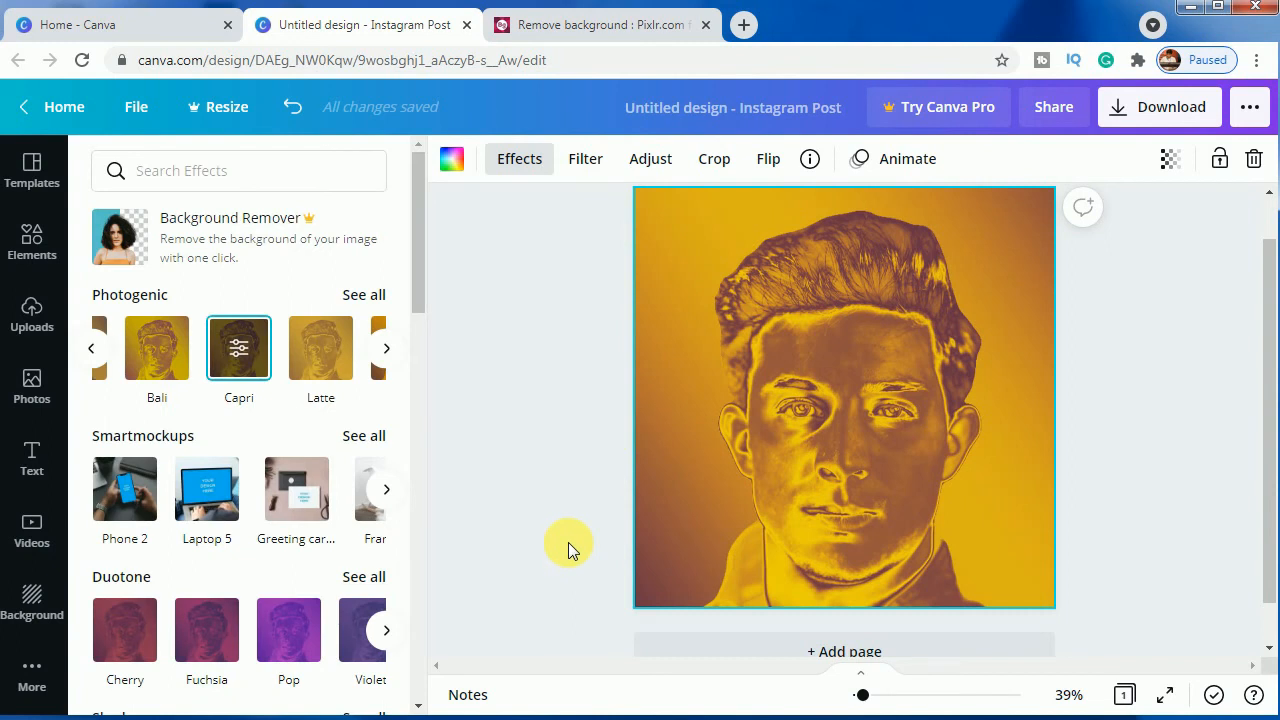
{"action": "key", "text": "Escape"}
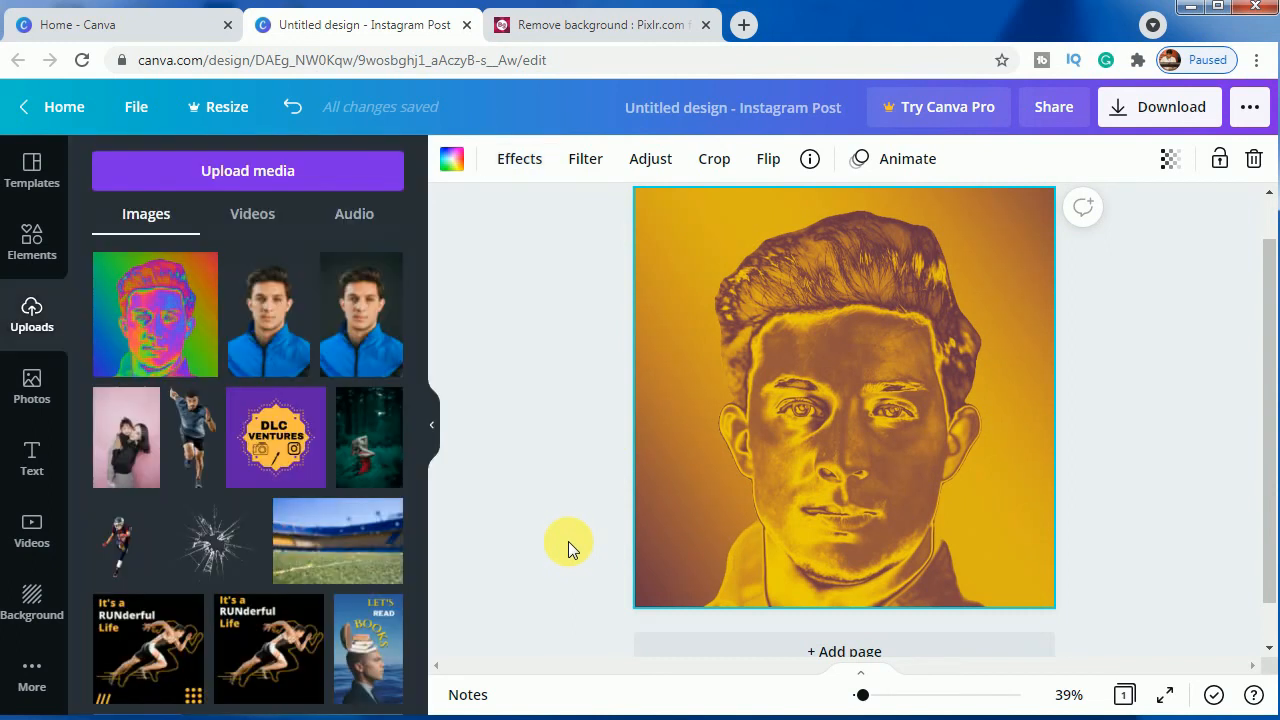
- Download the mustard-toned portrait design as a PNG and open the downloaded file
{"action": "left_click", "coordinate": [560, 525]}
{"action": "left_click", "coordinate": [735, 531]}
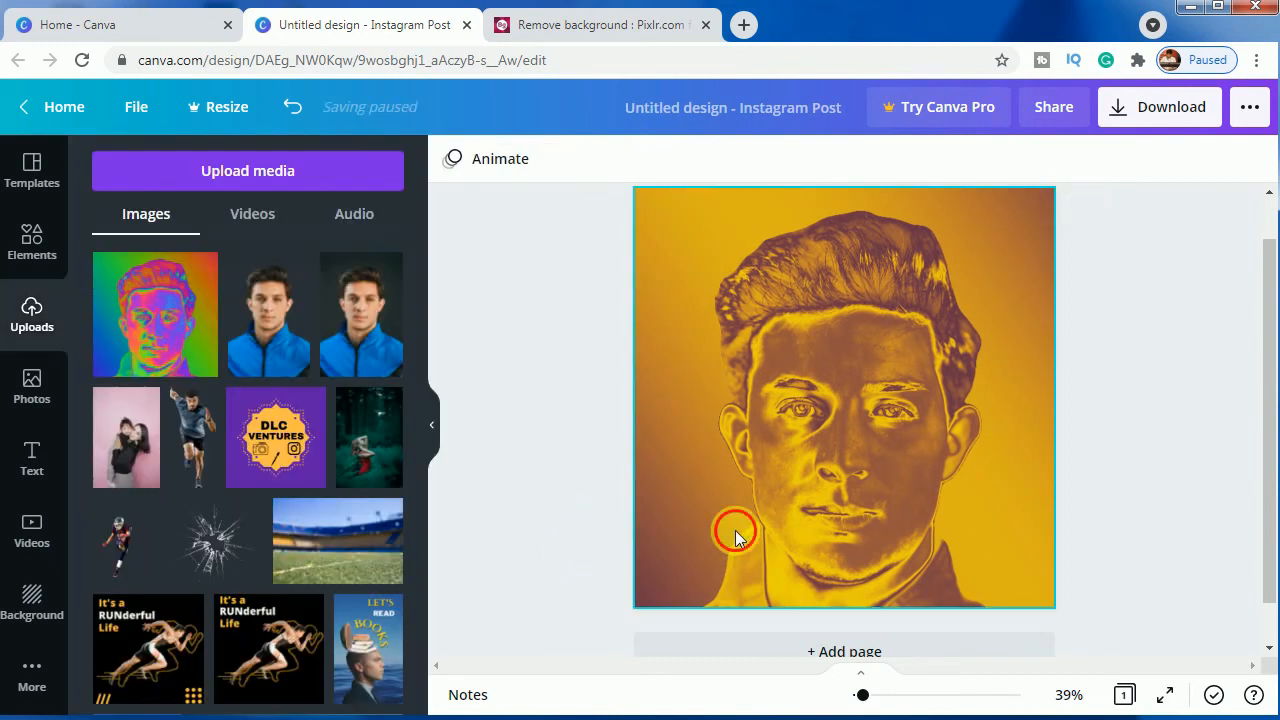
{"action": "left_click", "coordinate": [1181, 116]}
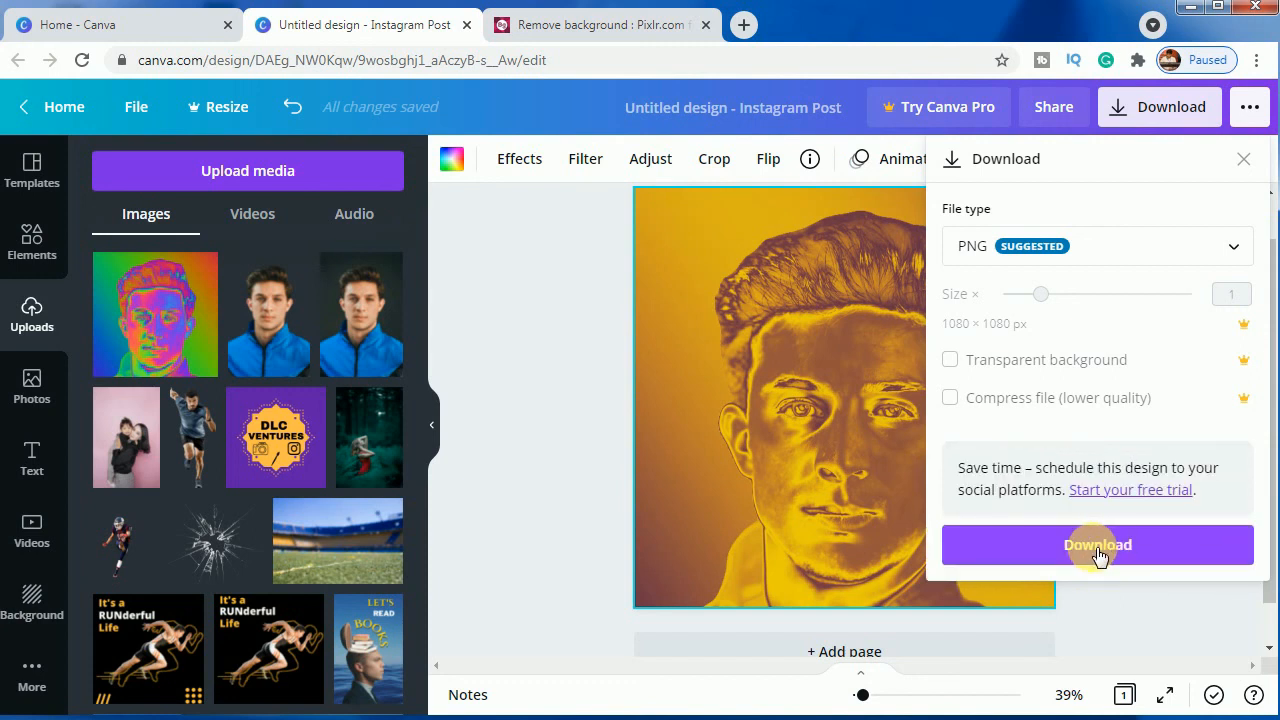
{"action": "left_click", "coordinate": [1098, 548]}
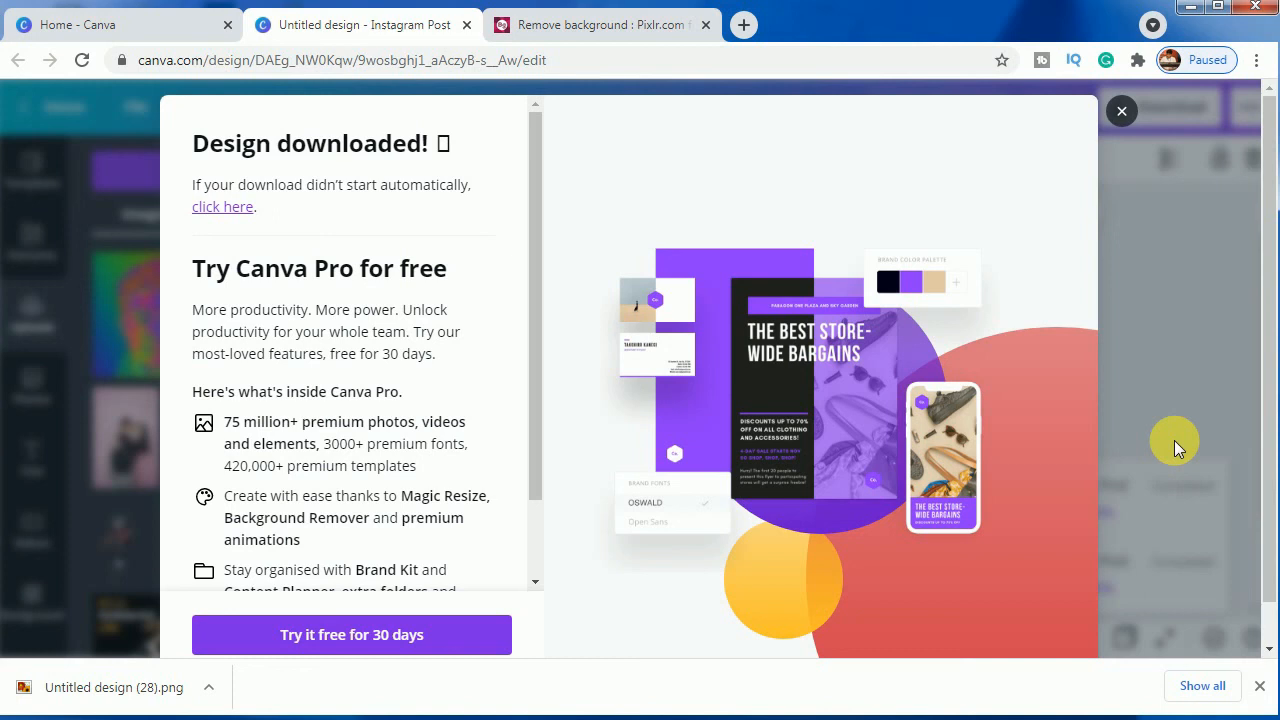
{"action": "left_click", "coordinate": [1122, 111]}
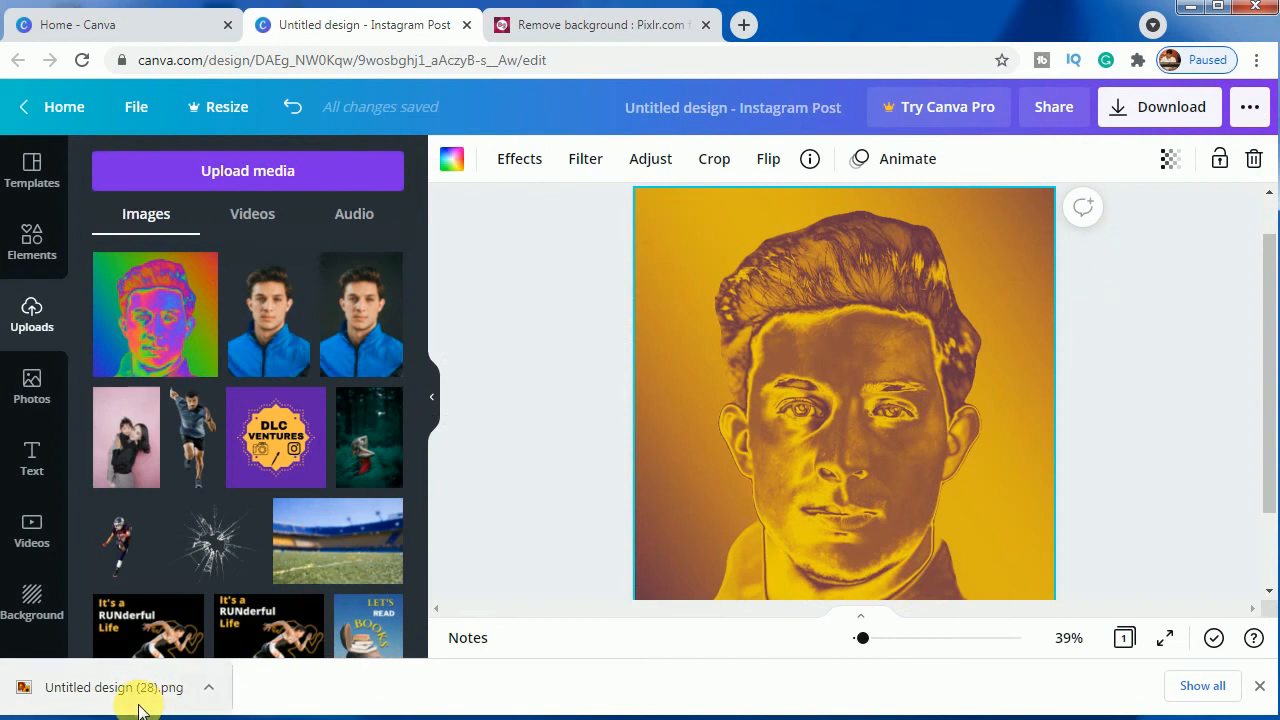
{"action": "left_click_drag", "start_coordinate": [100, 694], "coordinate": [140, 707]}
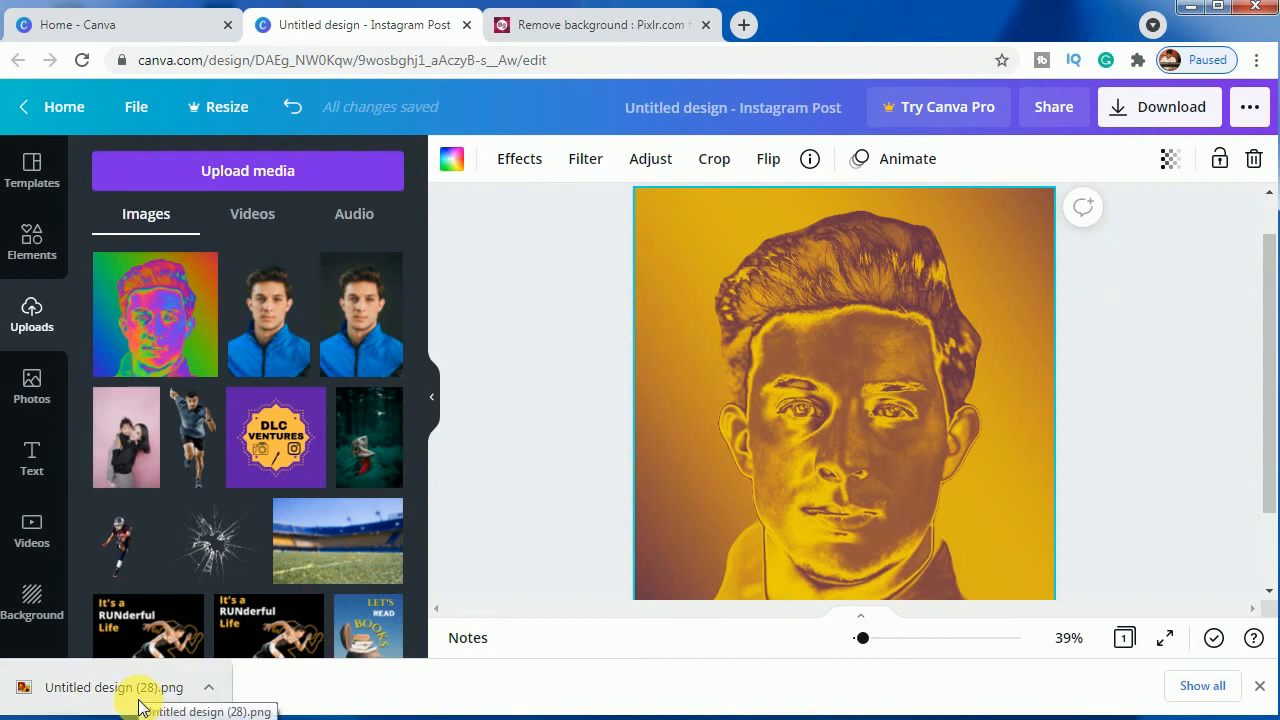
{"action": "left_click", "coordinate": [140, 707]}
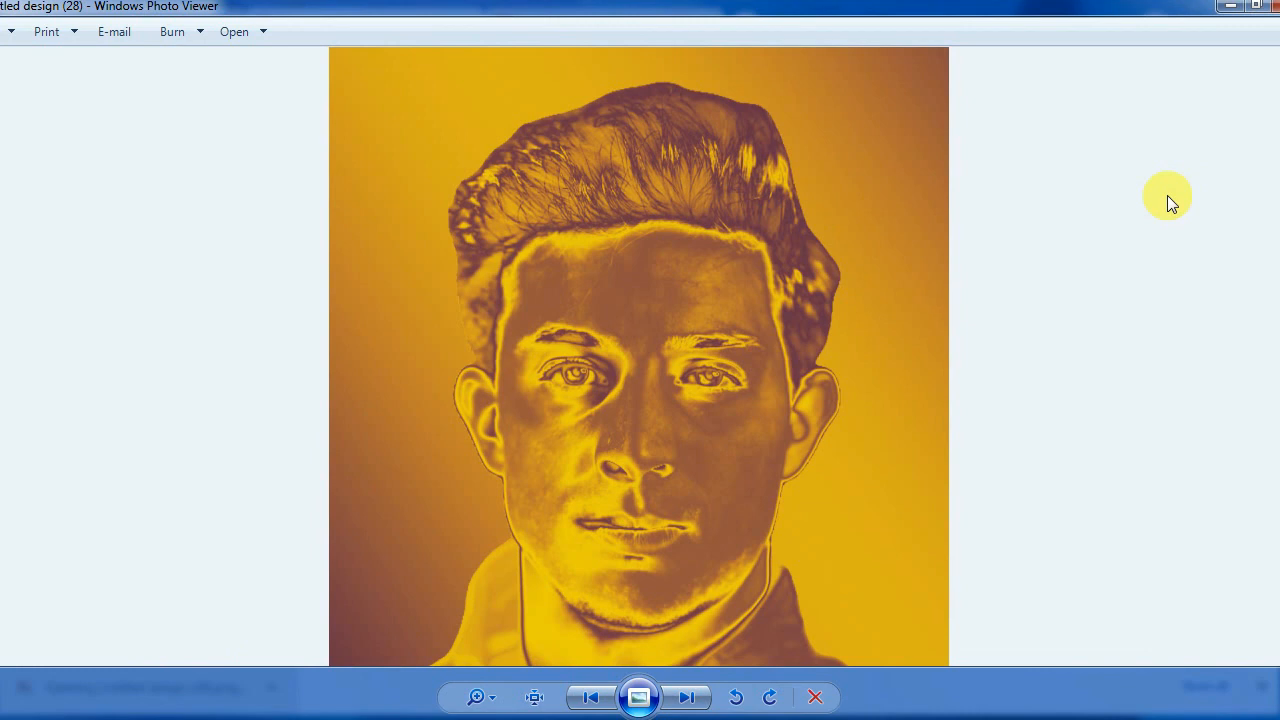